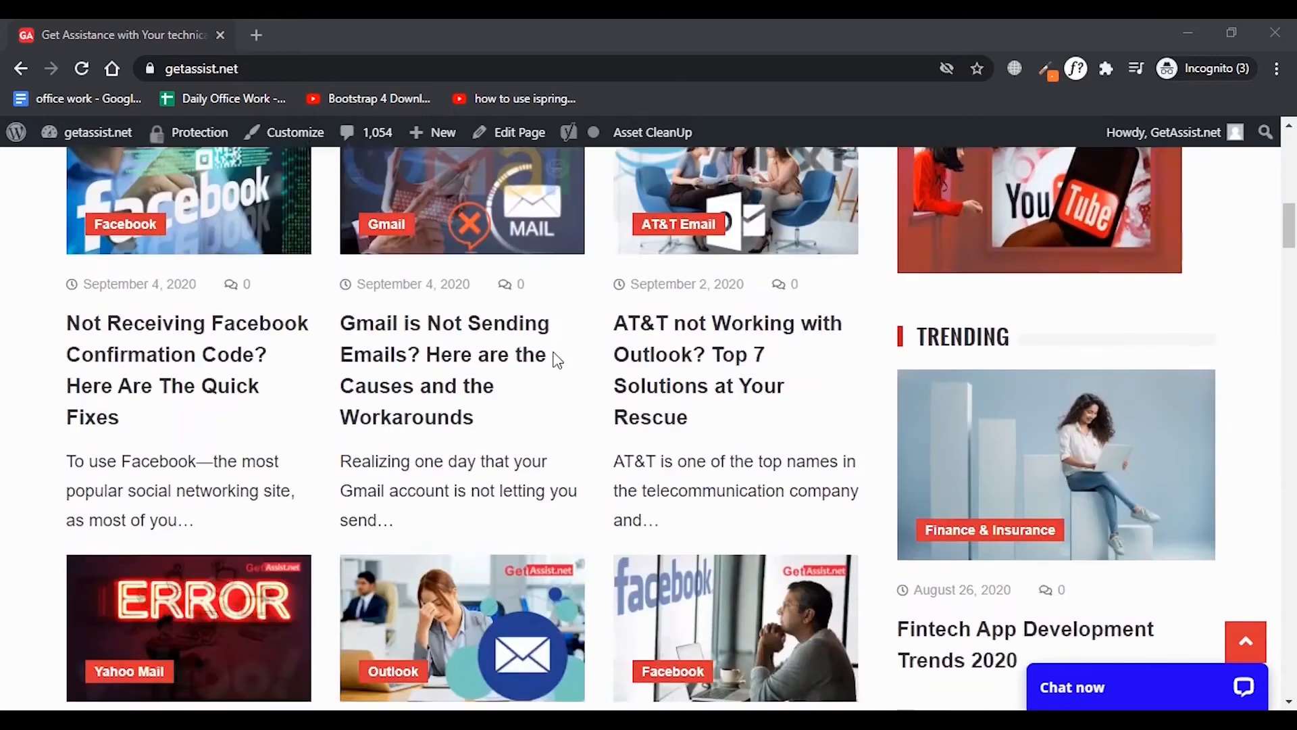
pyautogui.scroll(-13, 555, 359)
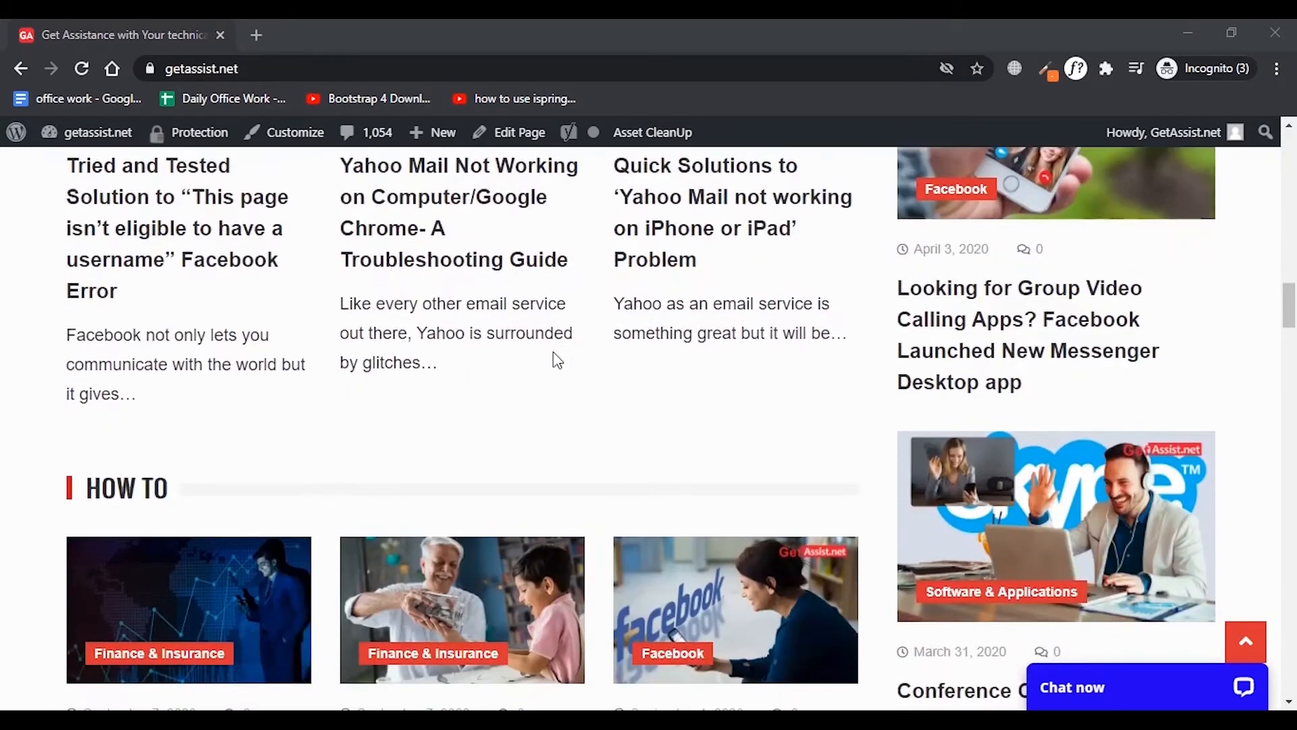
pyautogui.scroll(-7, 555, 359)
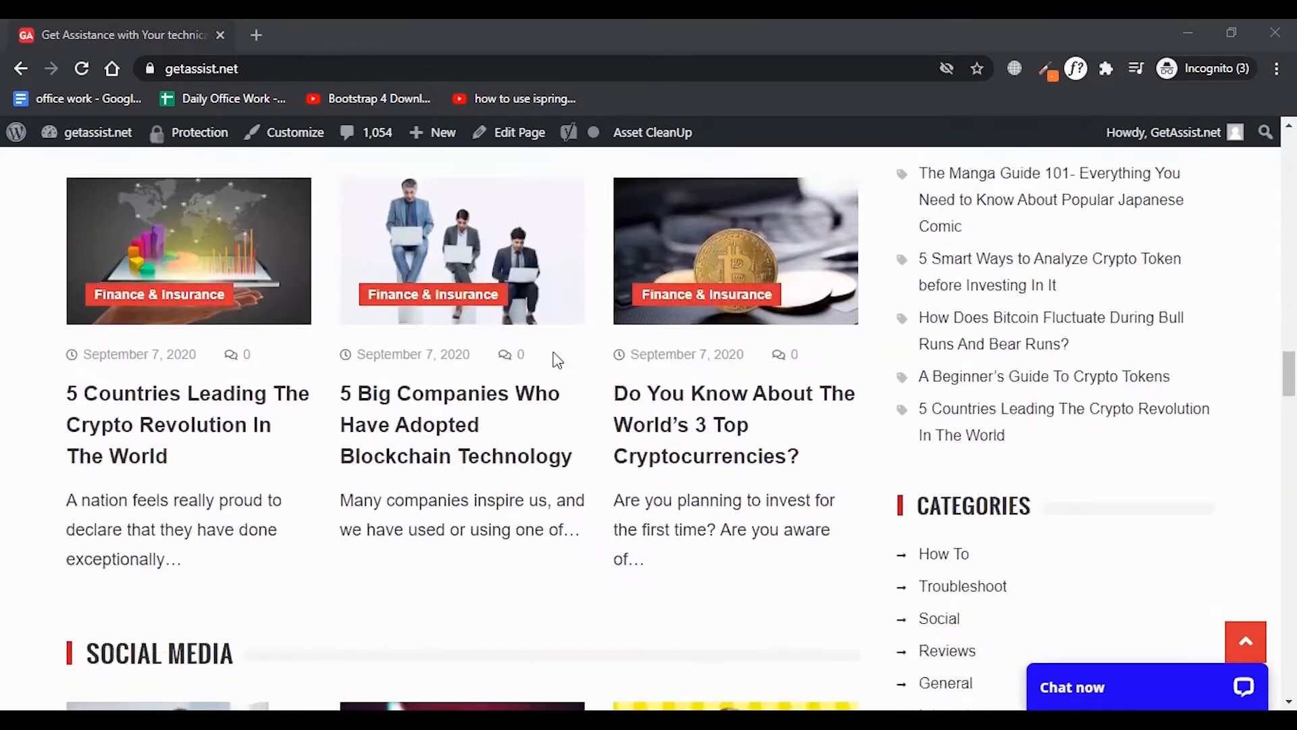
pyautogui.scroll(7, 556, 360)
pyautogui.scroll(20, 554, 353)
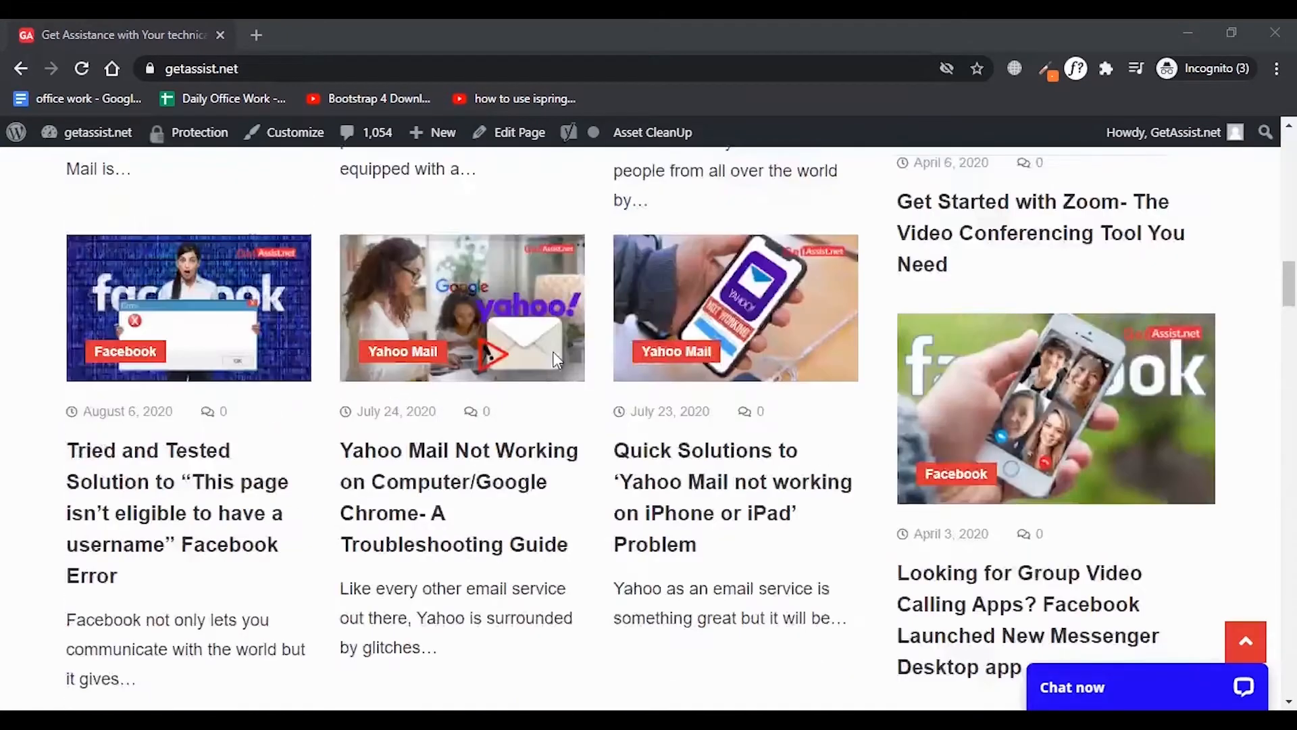
pyautogui.scroll(8, 554, 357)
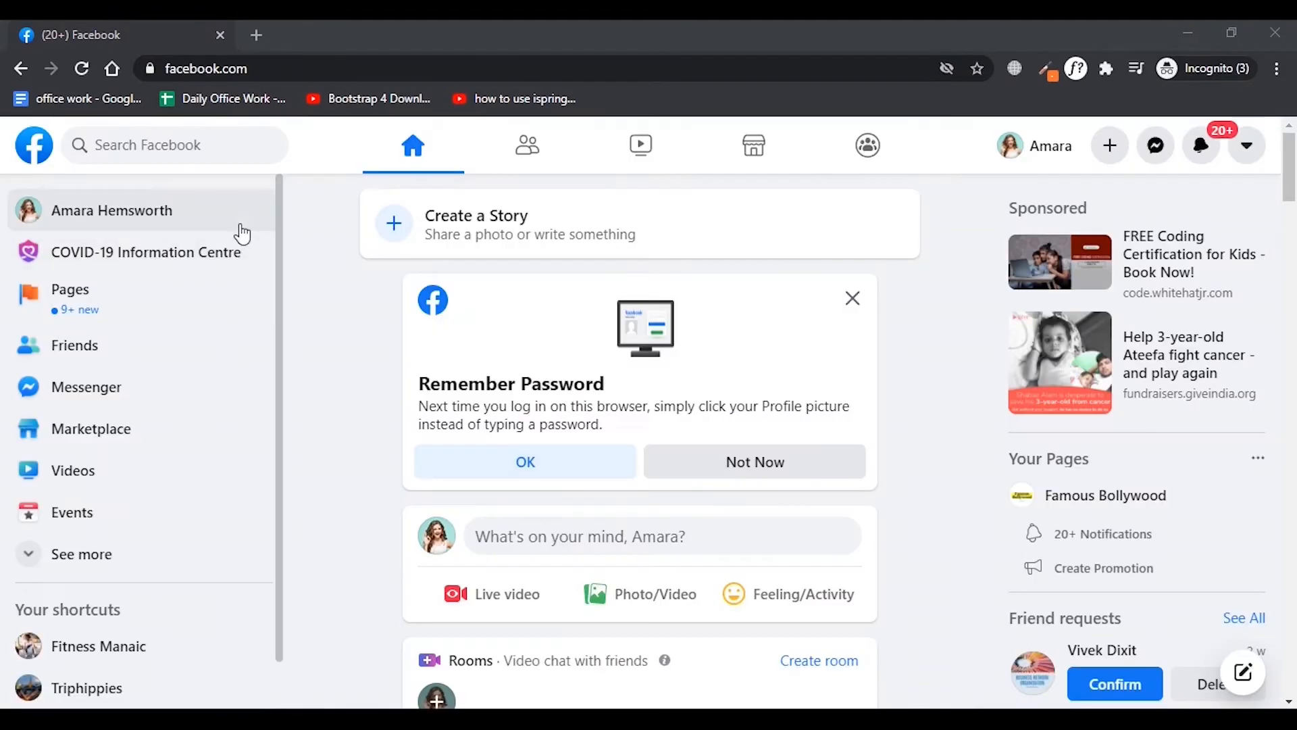
# Look through the posts in the Facebook news feed.
pyautogui.scroll(-1, 242, 235)
pyautogui.scroll(-15, 539, 358)
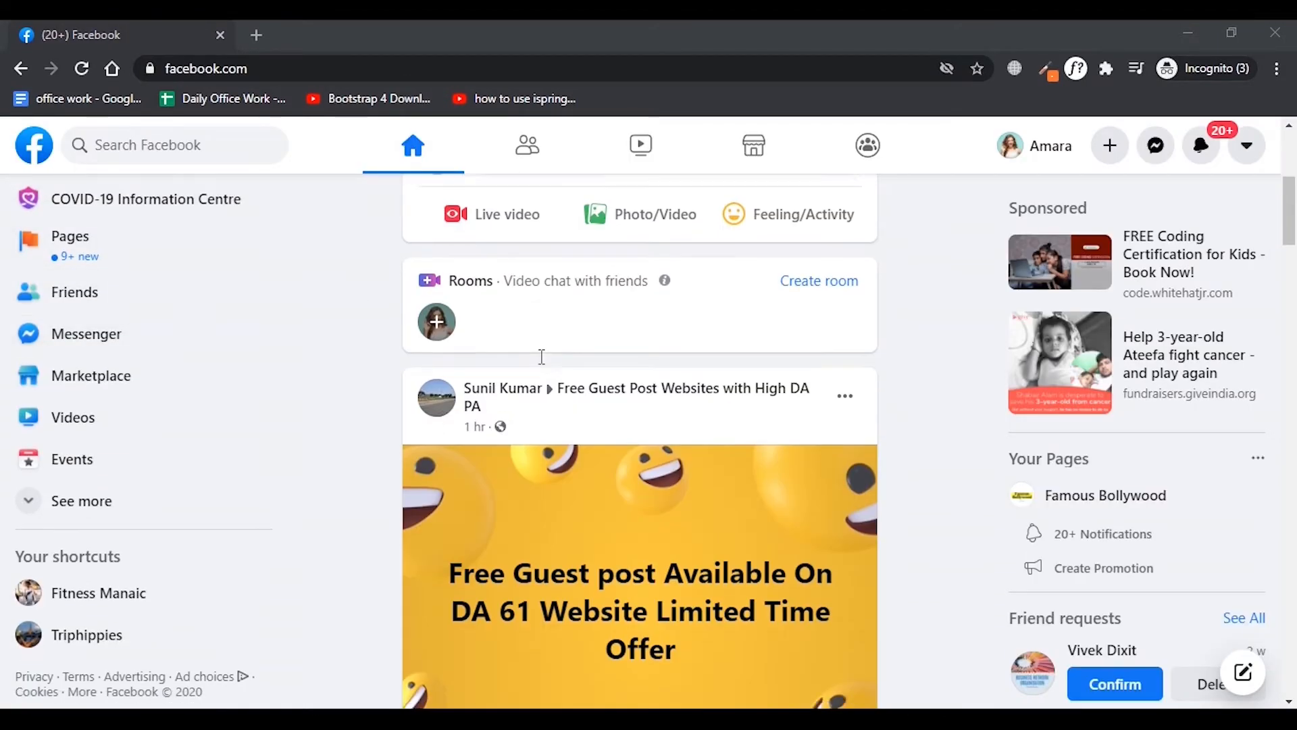
pyautogui.scroll(-15, 541, 357)
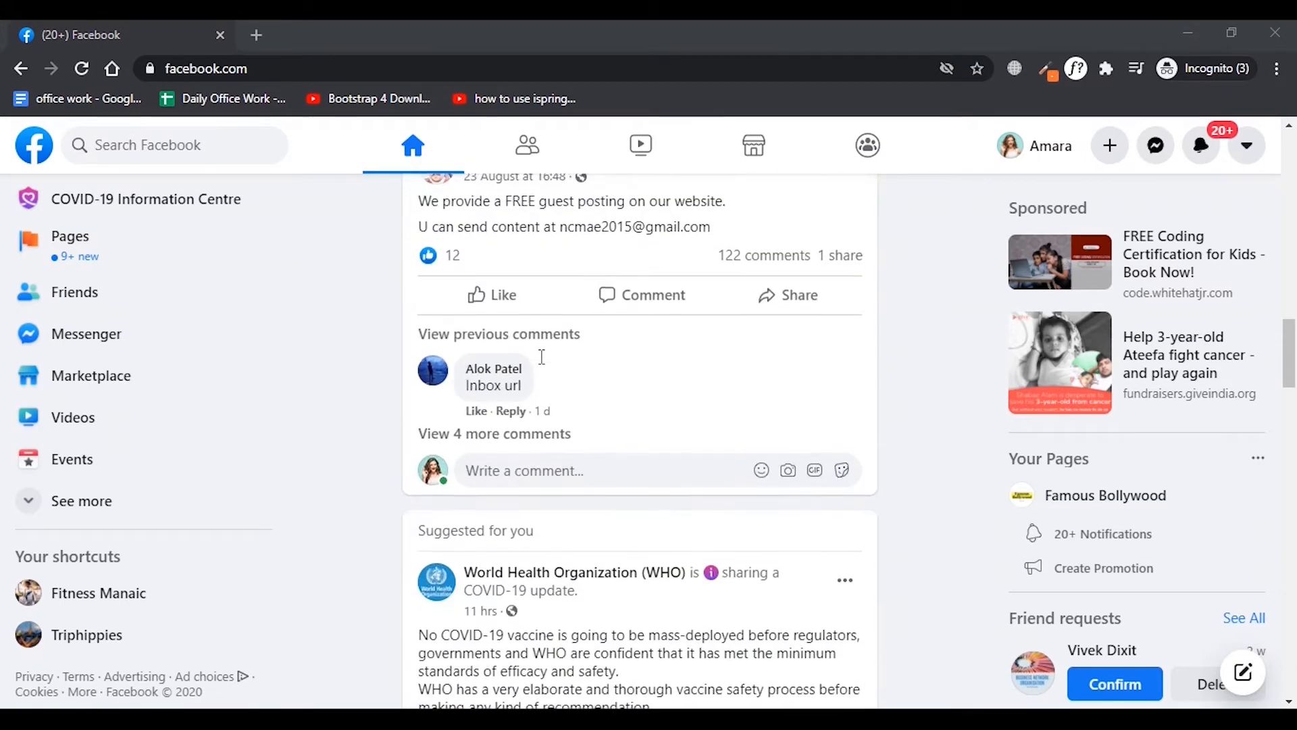
pyautogui.scroll(-12, 542, 357)
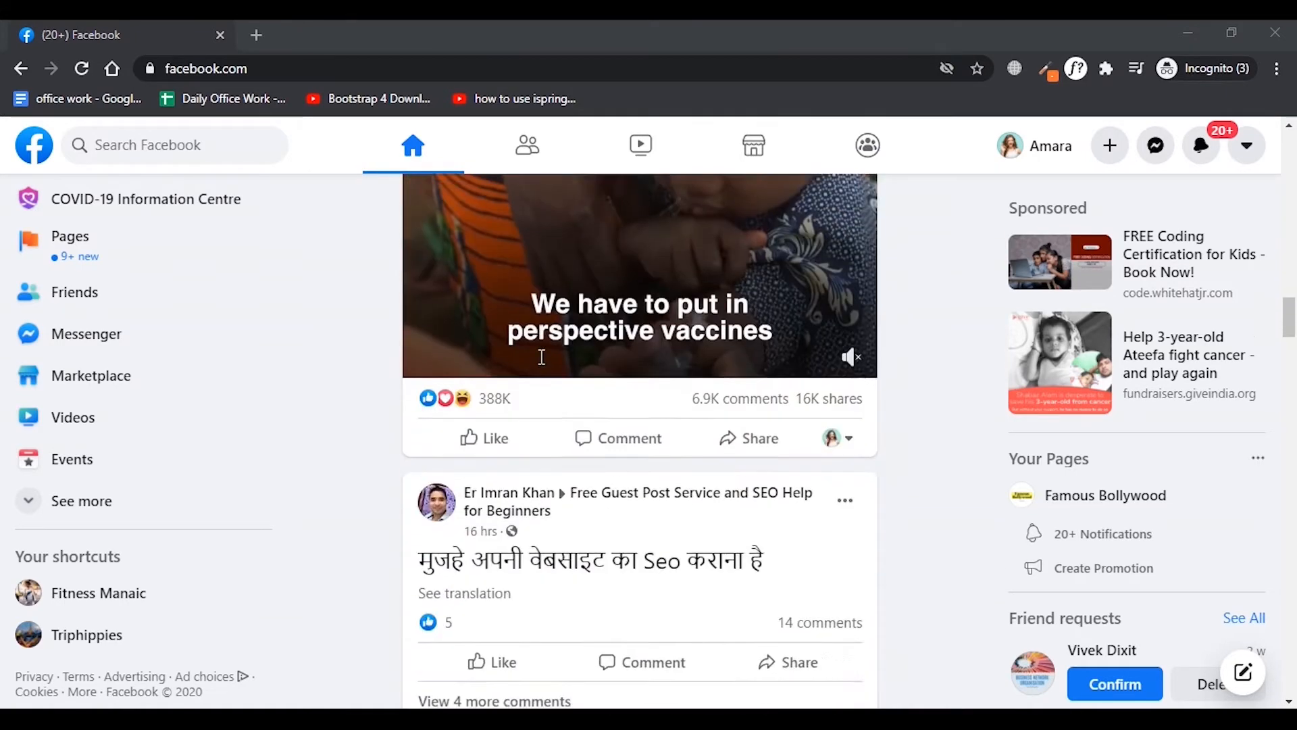
pyautogui.scroll(-12, 544, 368)
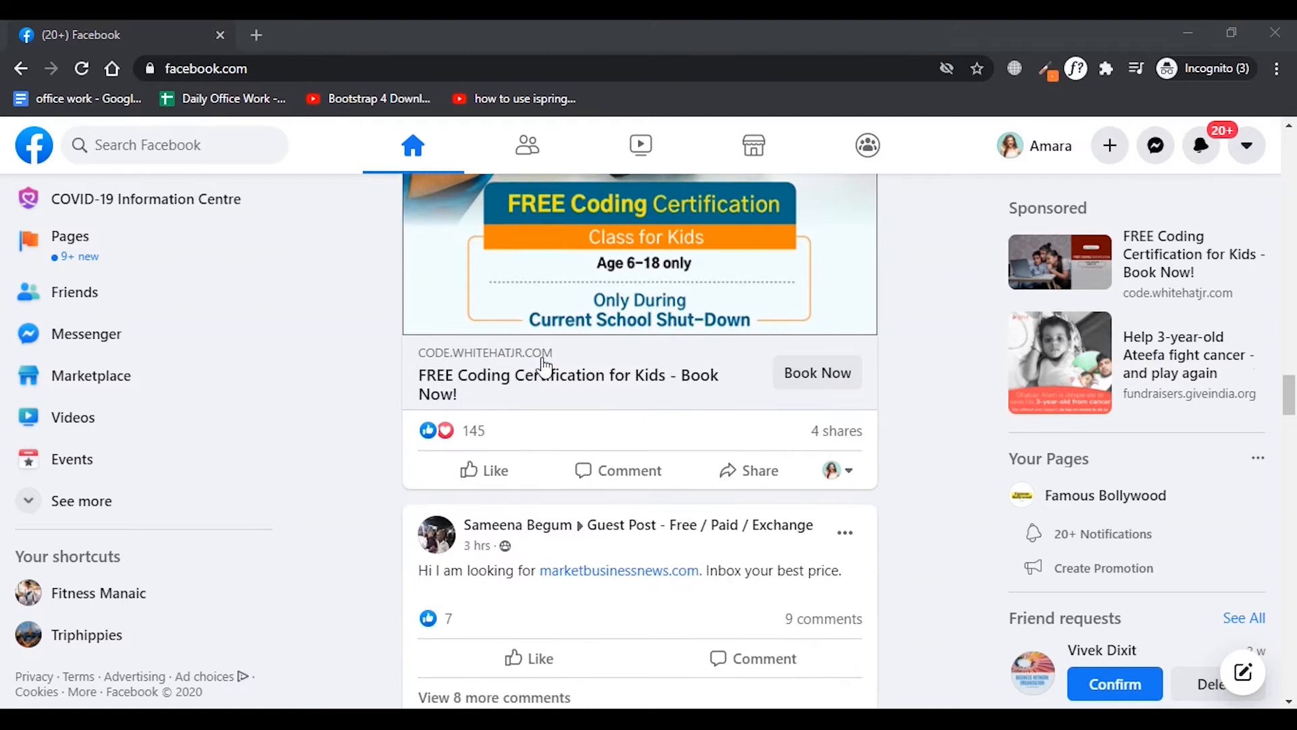
pyautogui.scroll(-12, 543, 359)
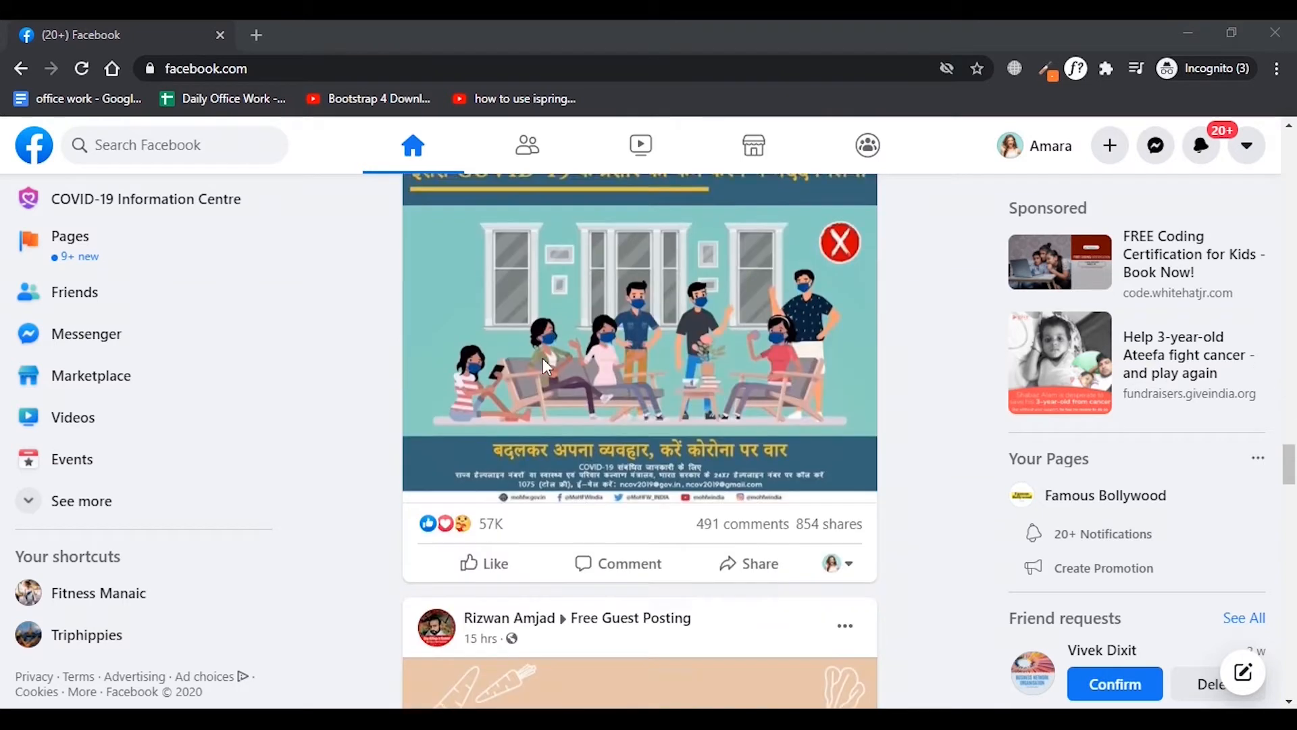
pyautogui.scroll(-12, 548, 366)
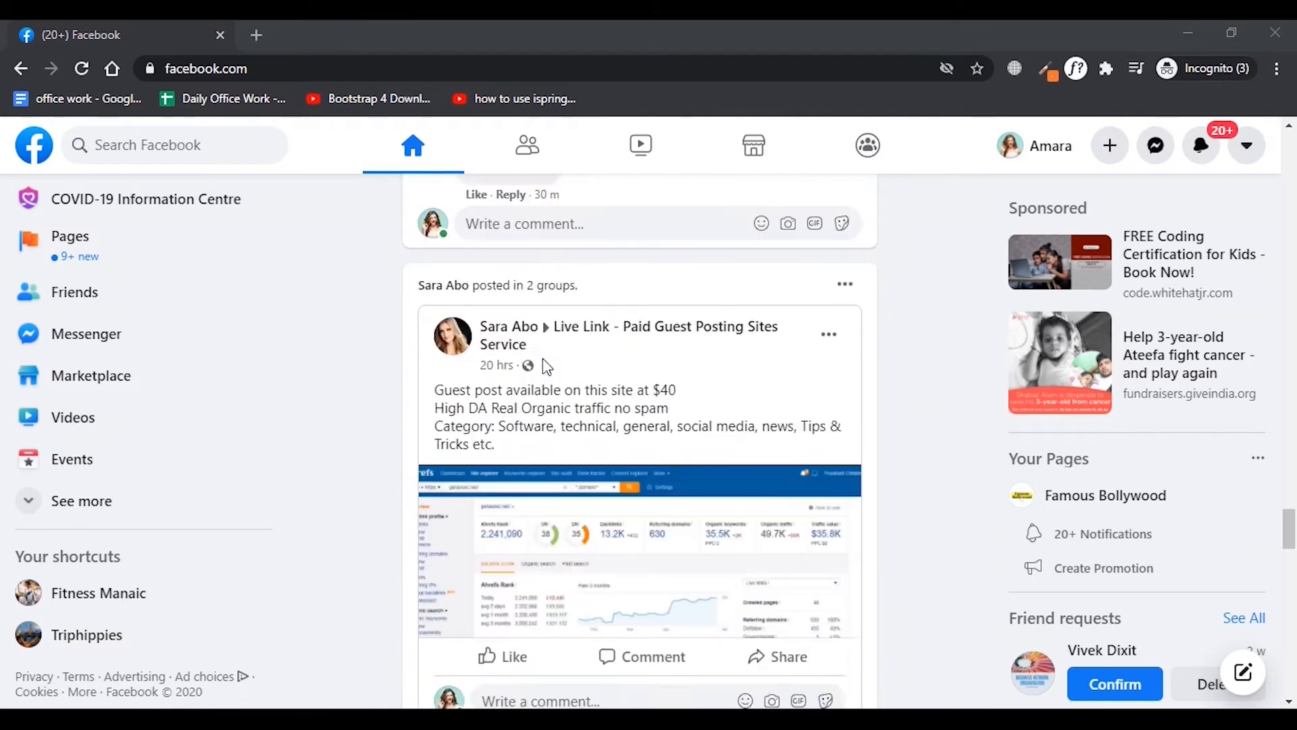
pyautogui.scroll(-2, 542, 358)
pyautogui.scroll(12, 544, 359)
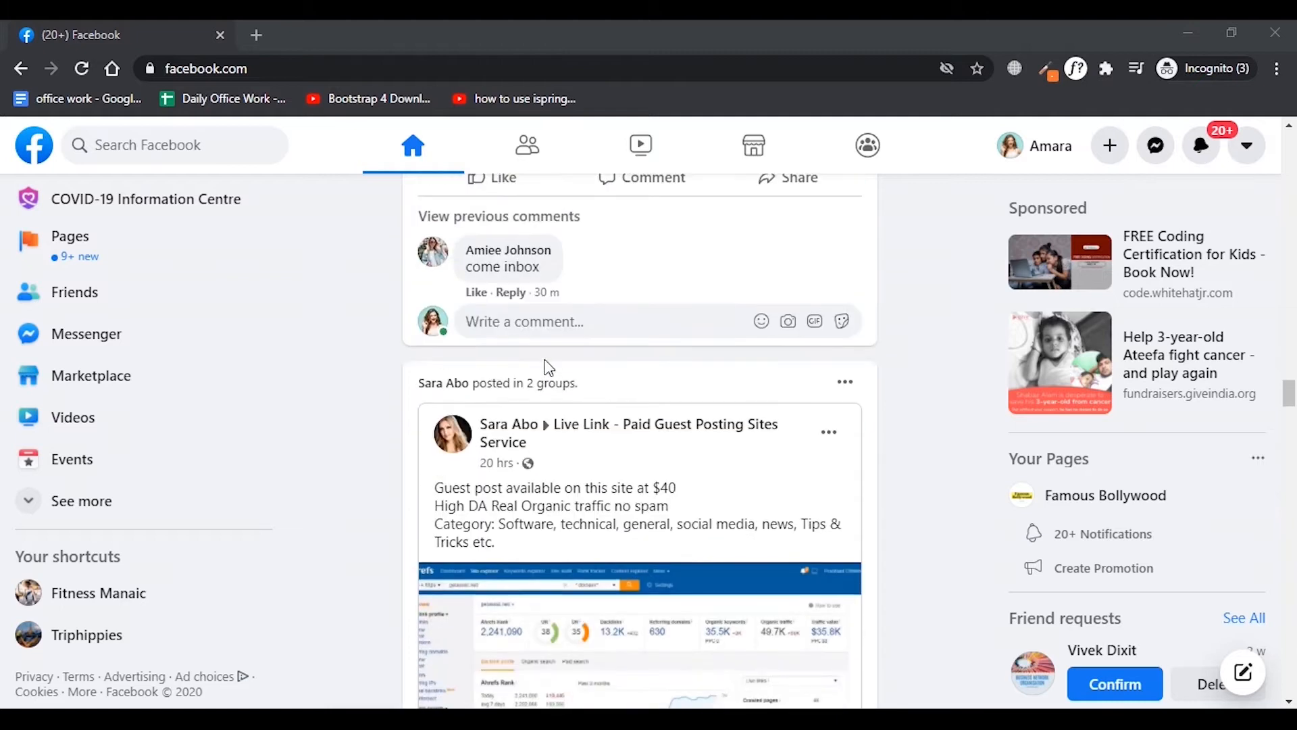
pyautogui.scroll(1, 237, 432)
pyautogui.scroll(-1, 237, 433)
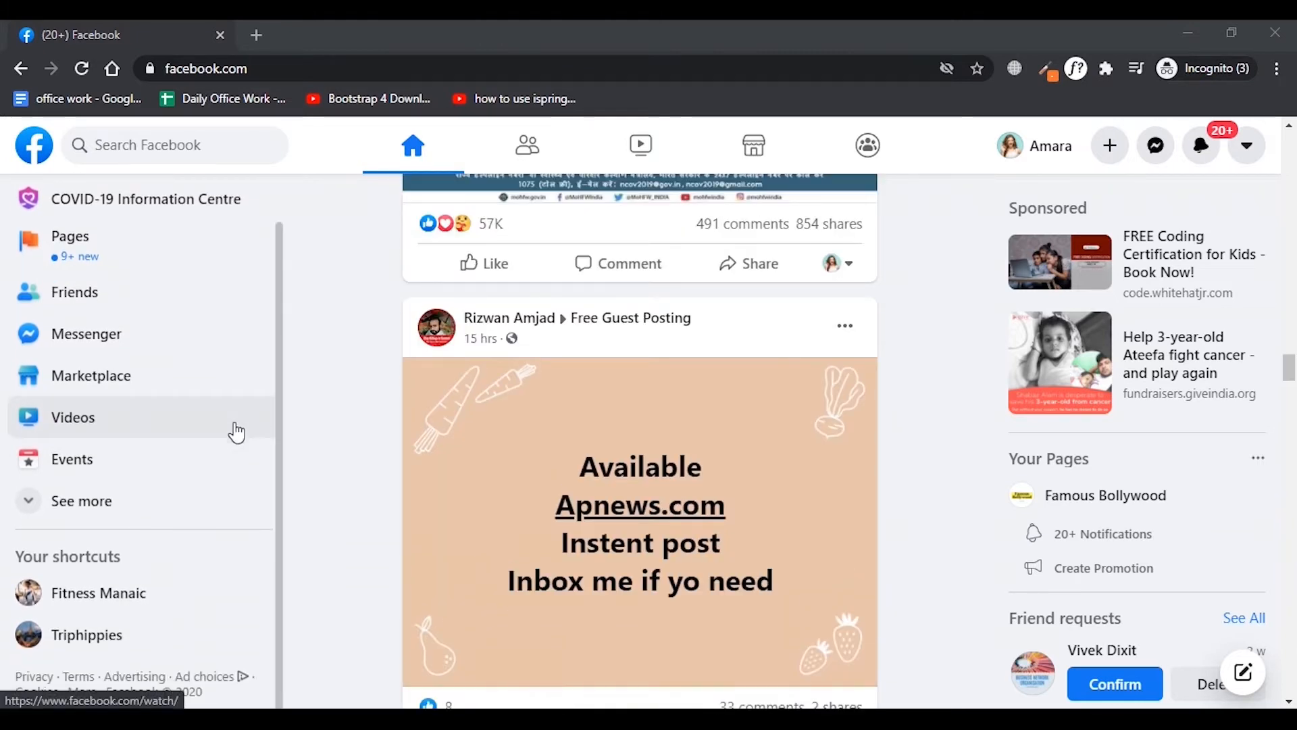
pyautogui.scroll(2, 236, 432)
pyautogui.scroll(-6, 1203, 476)
pyautogui.scroll(-1, 1203, 477)
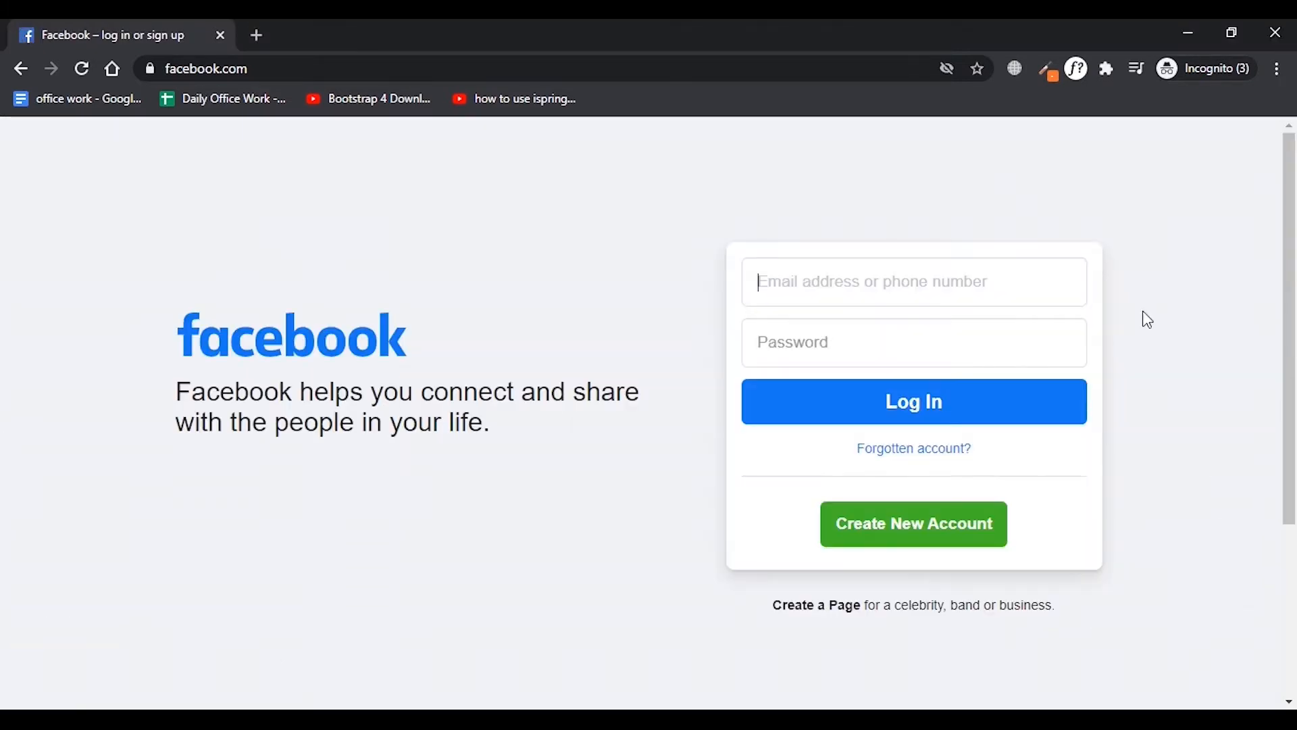
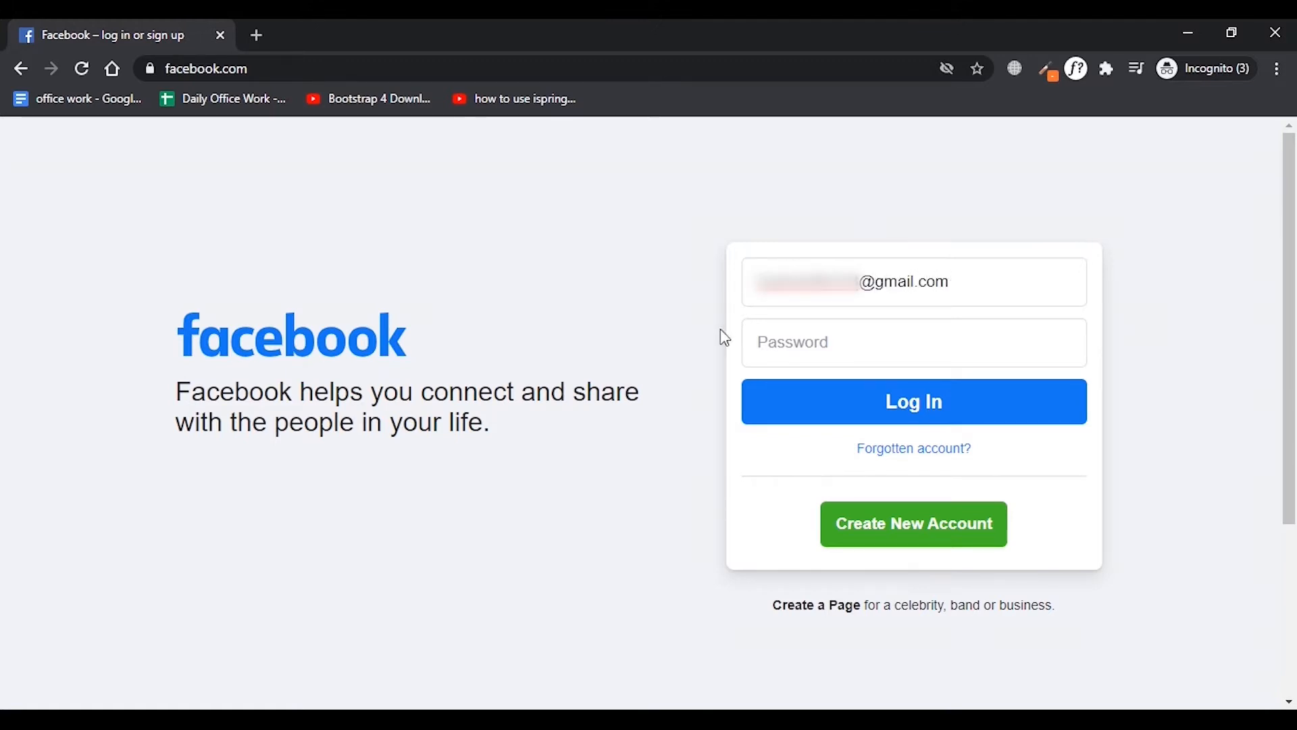
# Log in to Facebook by entering the account's e-mail address and the account password.
pyautogui.click(901, 342)
pyautogui.write('•')
pyautogui.click(921, 422)
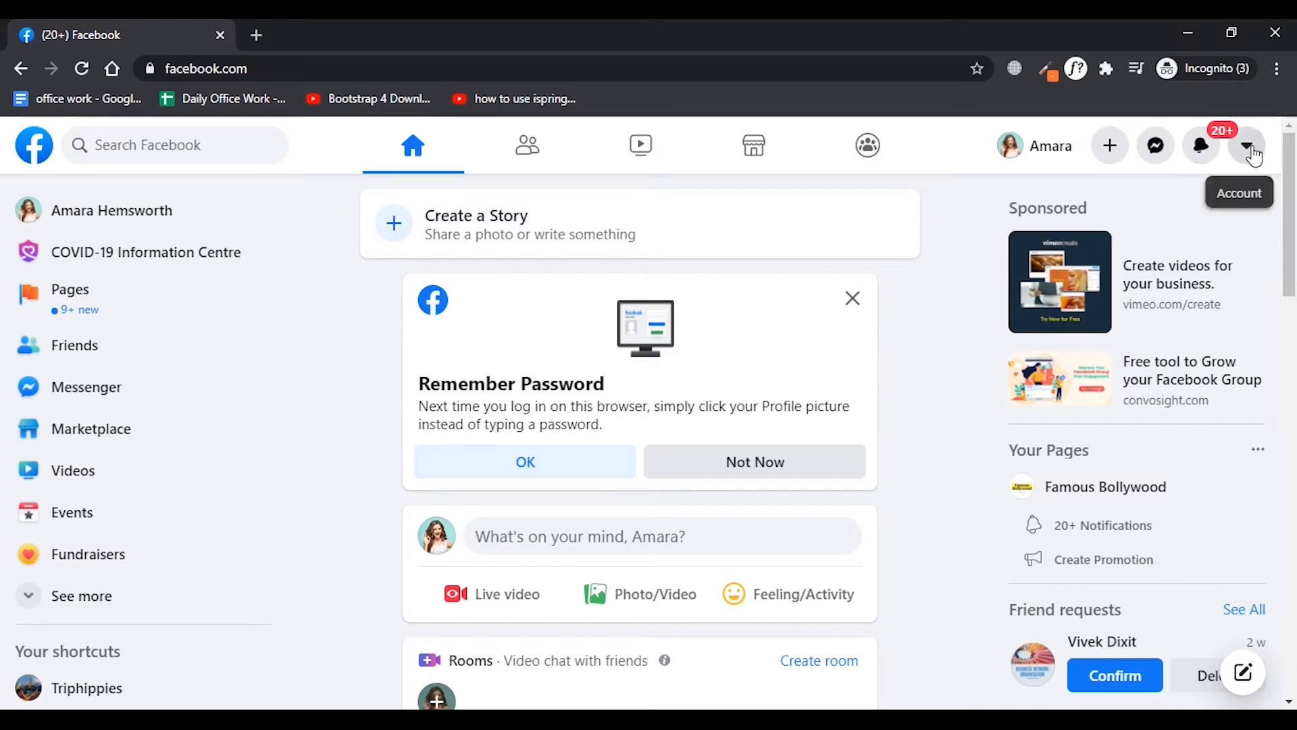
# Start creating a new Facebook Page and enter "Fitness Manaic" as the Page name.
pyautogui.click(1114, 160)
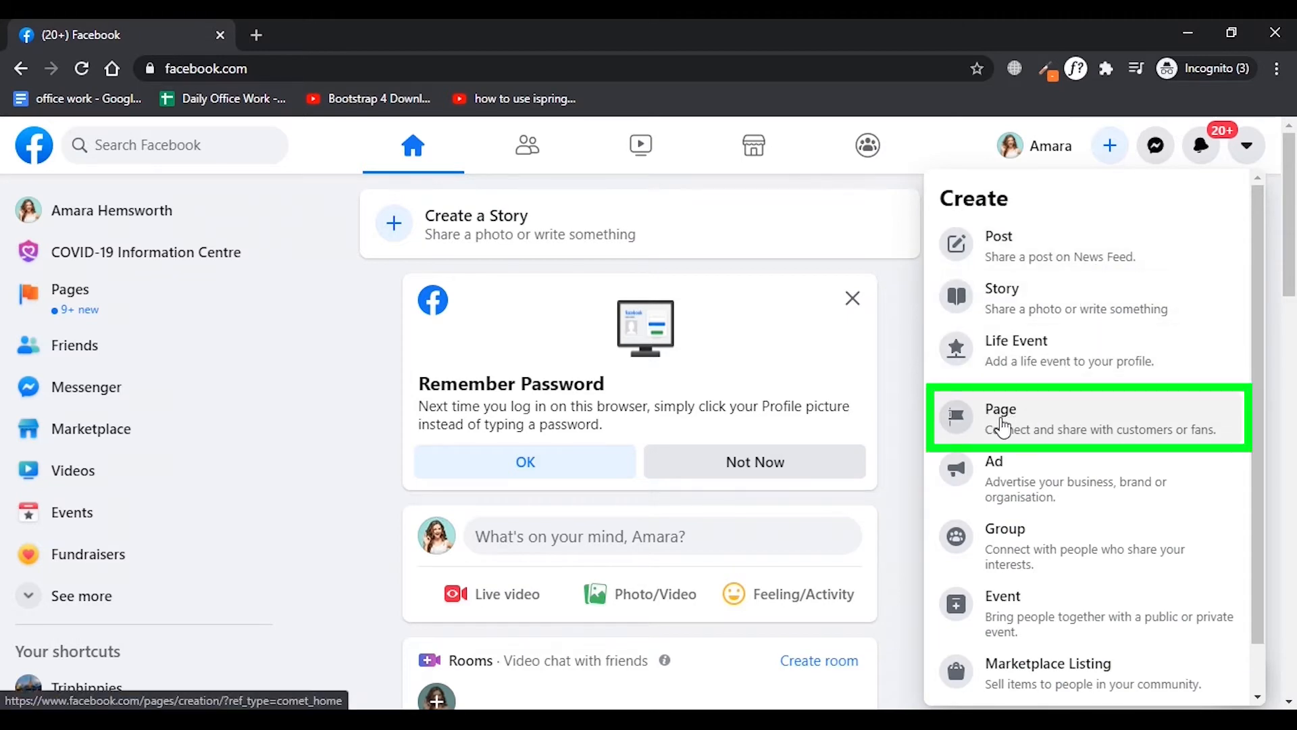
pyautogui.click(1003, 425)
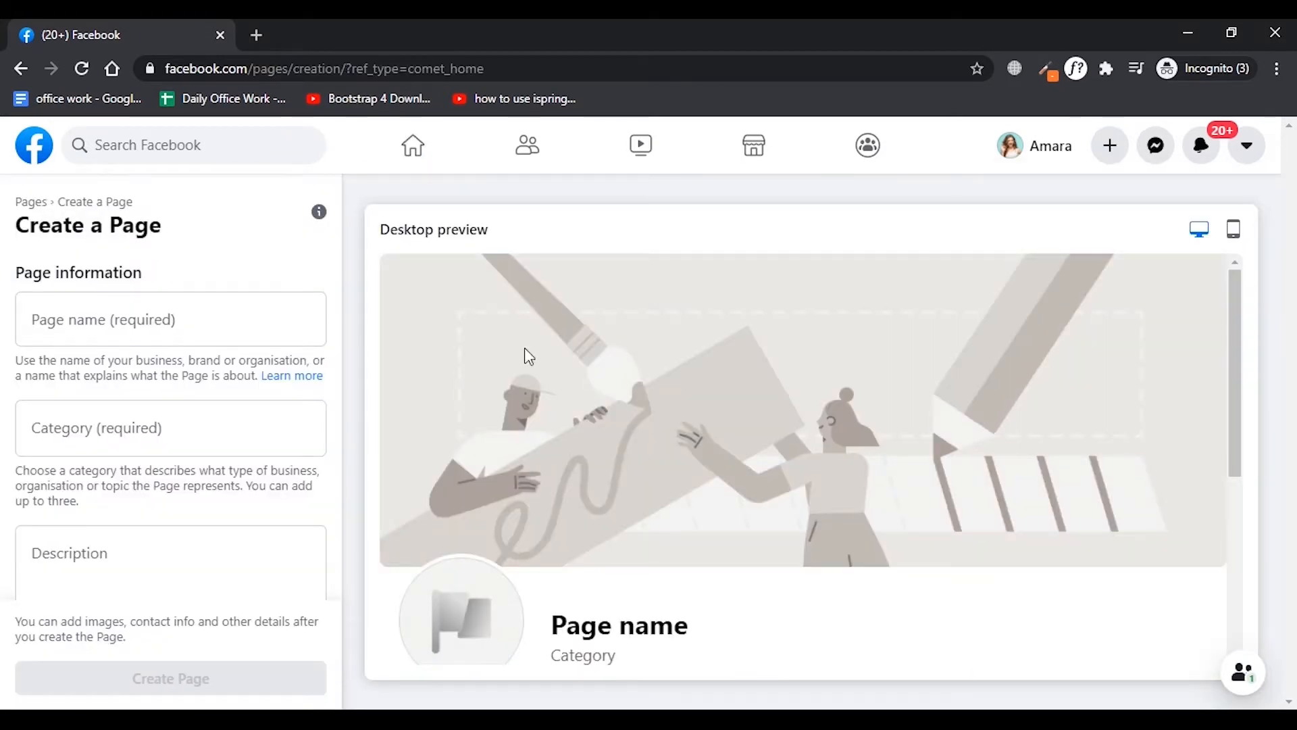
pyautogui.click(98, 308)
pyautogui.write('Fitness M')
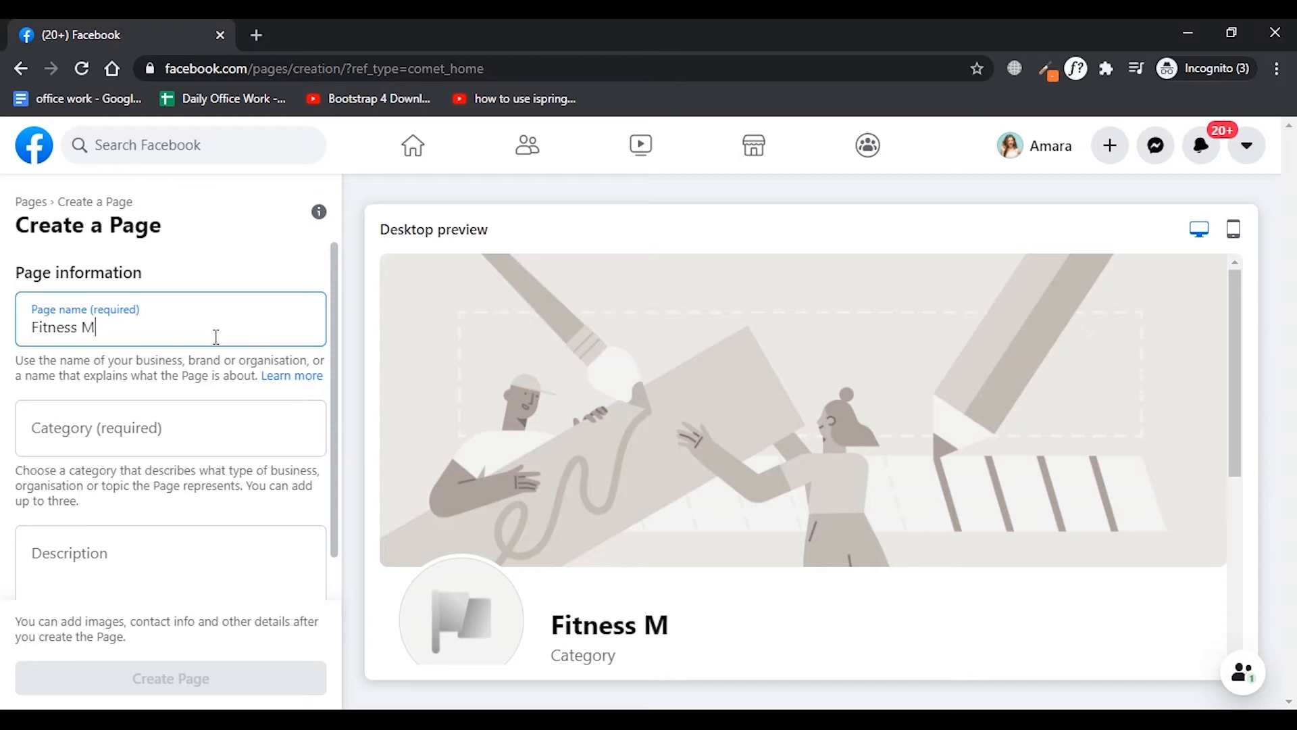
pyautogui.write('anaic')
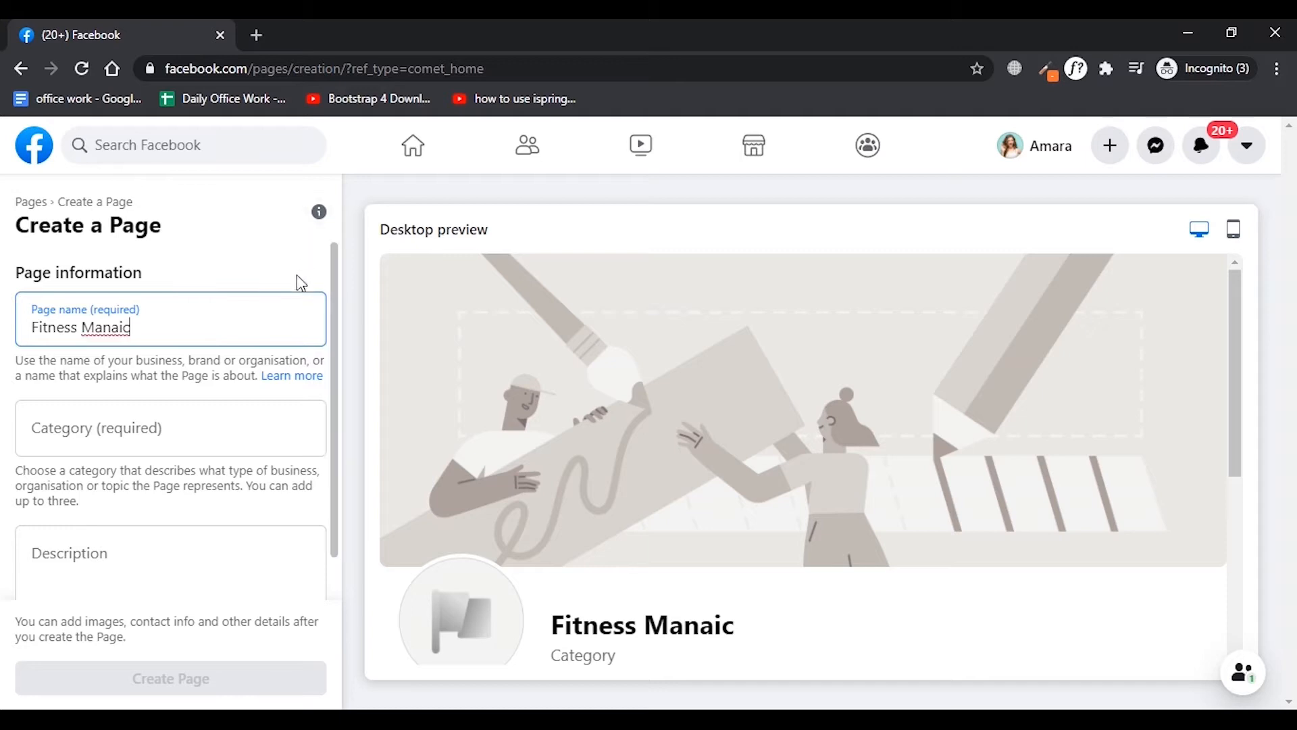
# Search the Page categories for "fitness" and choose Fitness model.
pyautogui.scroll(-1, 251, 331)
pyautogui.click(153, 390)
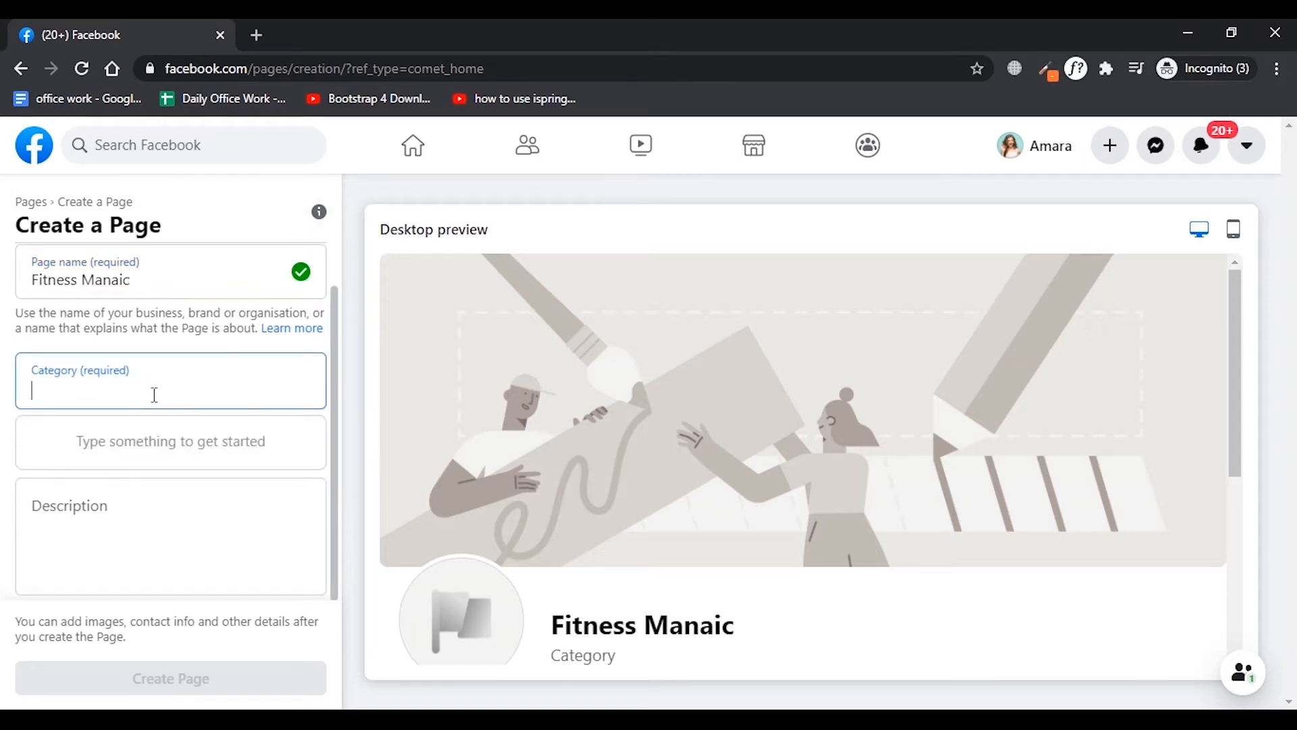
pyautogui.write('fitness')
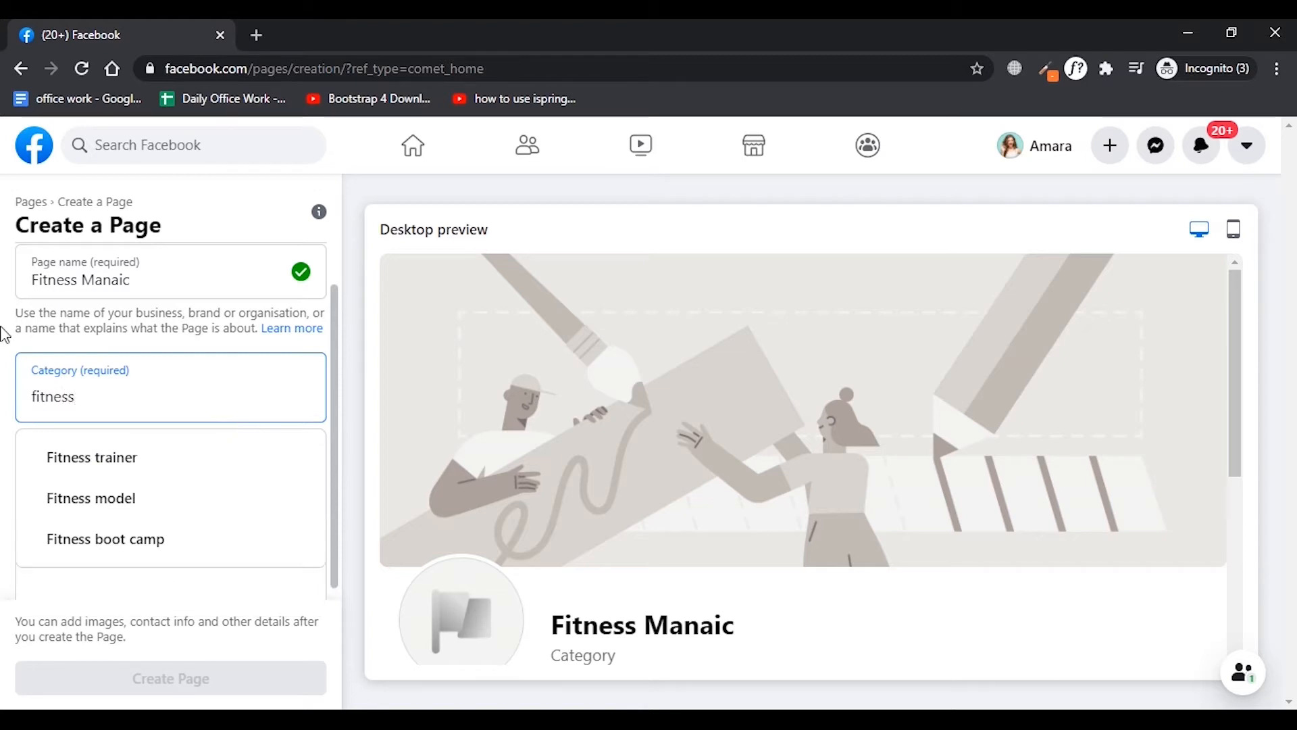
pyautogui.click(118, 524)
# Enter the description "We deal in a Variety of fitness products and GYM Equipment." and create the Page.
pyautogui.scroll(-1, 131, 502)
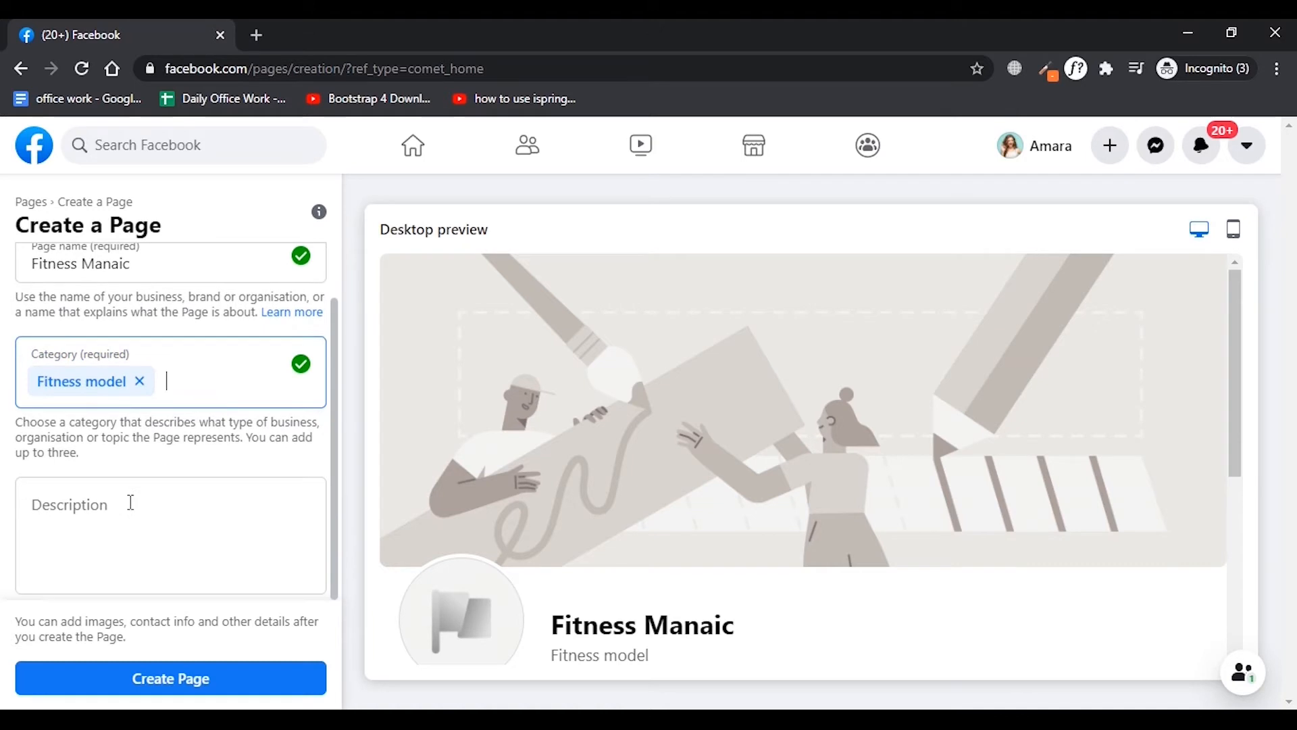
pyautogui.click(131, 502)
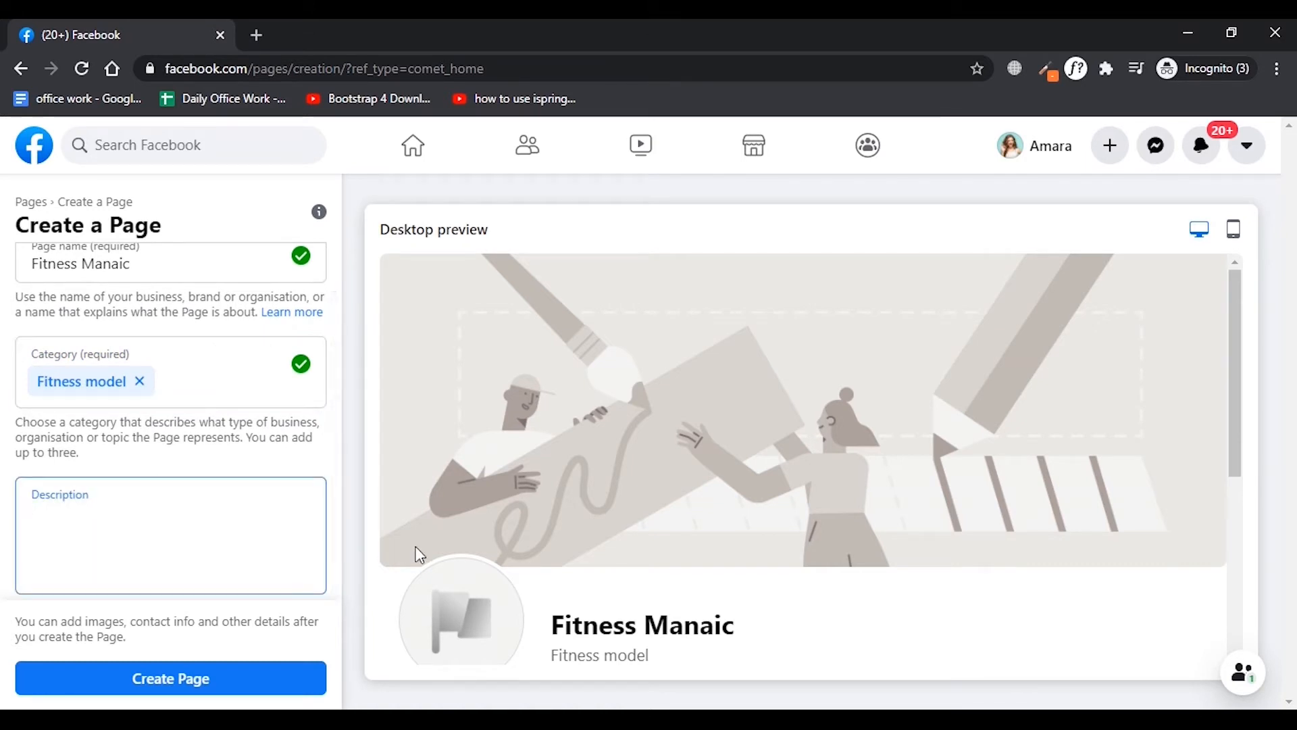
pyautogui.write('We deal ina')
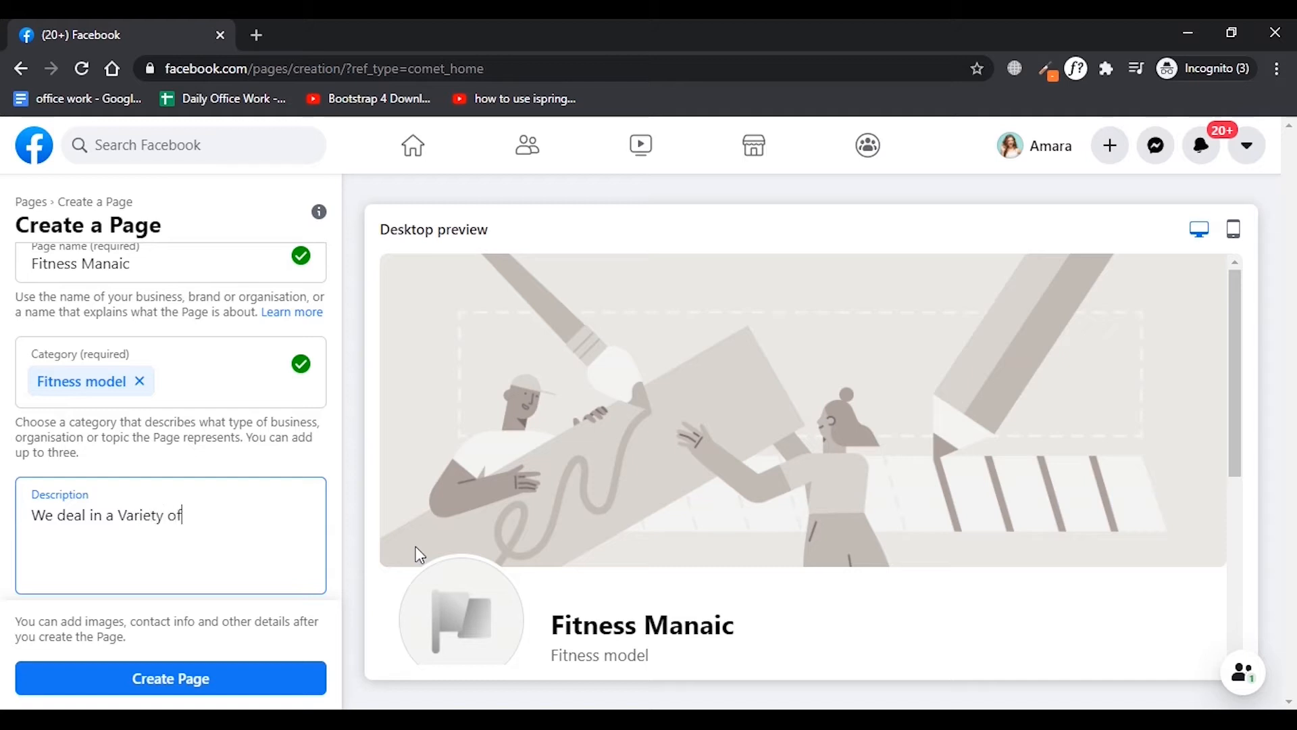
pyautogui.write('itness products')
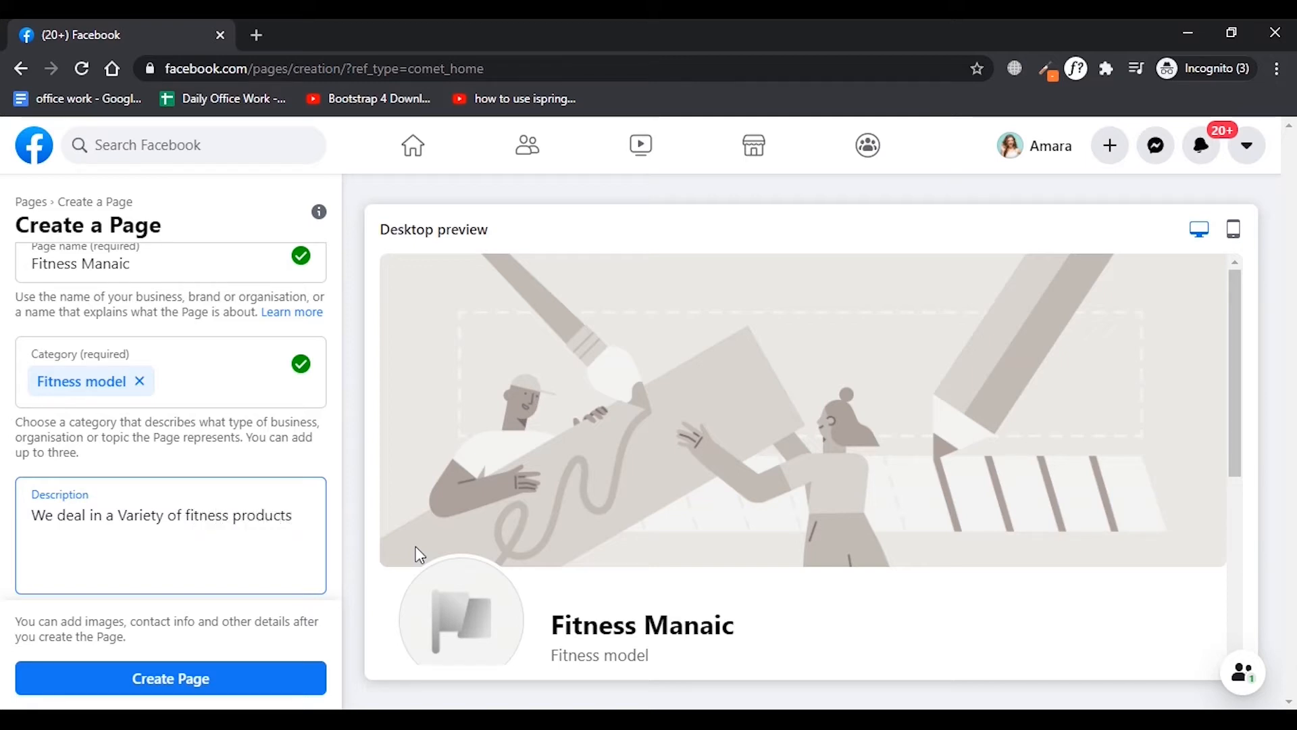
pyautogui.write('nd GYM Equipment.')
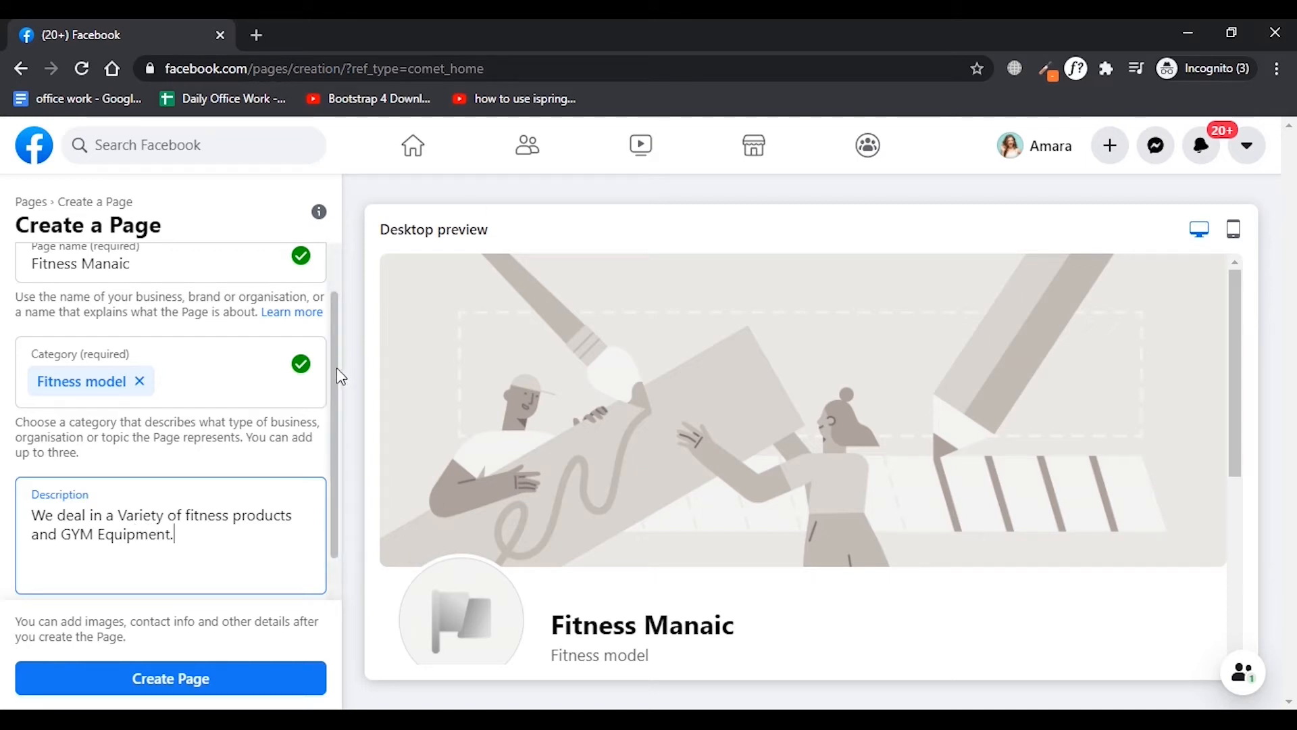
pyautogui.scroll(-1, 269, 454)
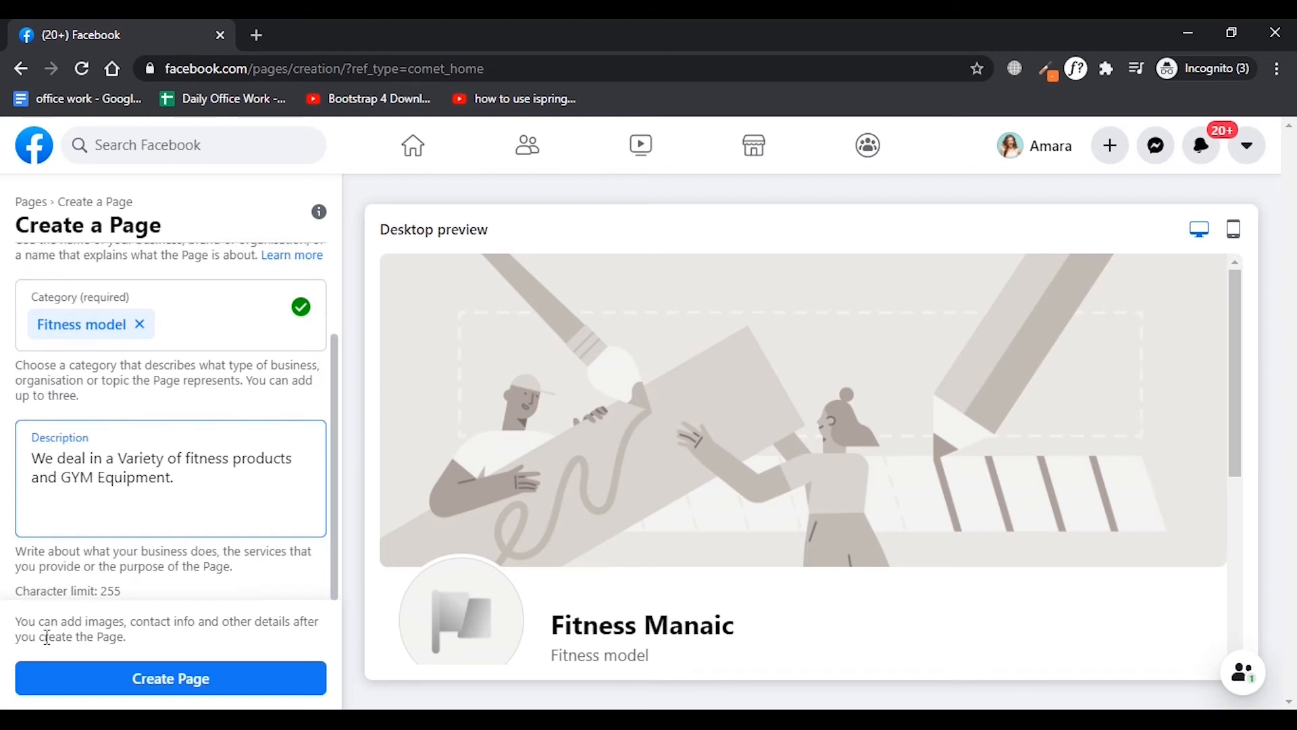
pyautogui.click(220, 683)
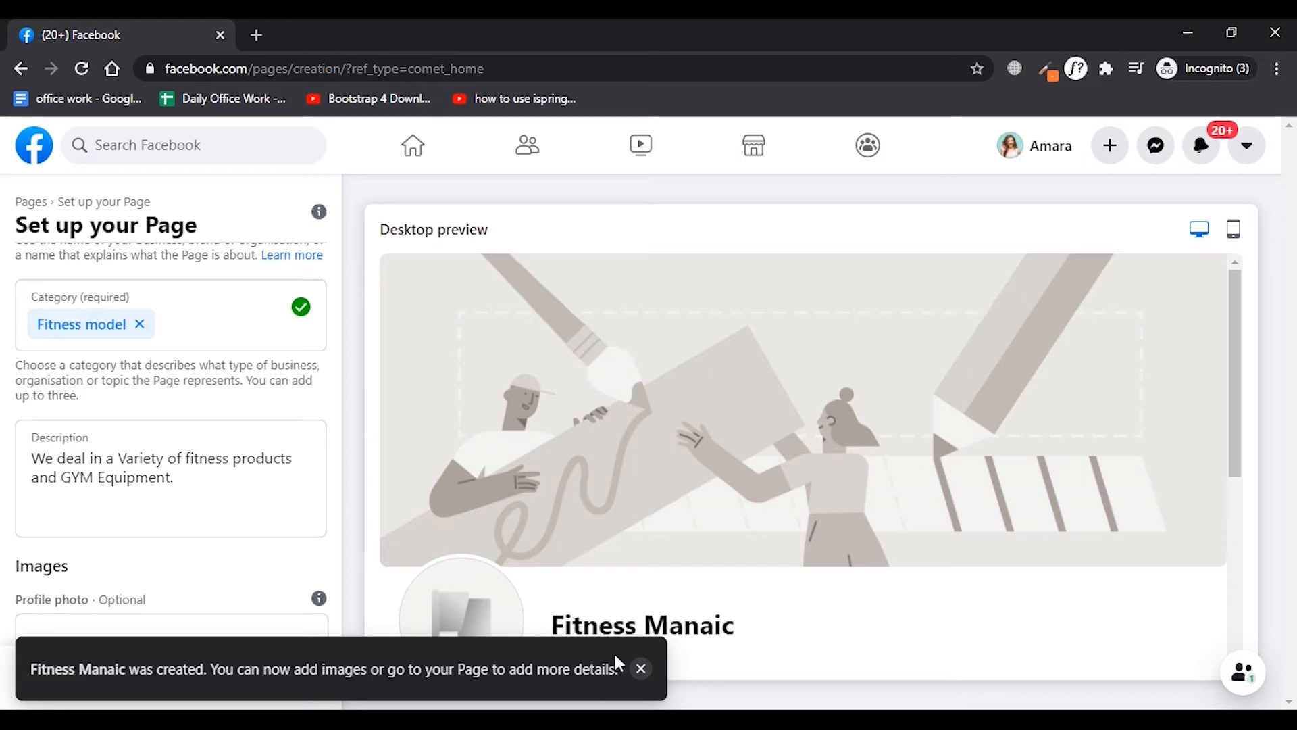
# Dismiss the Page creation notice and look over the new Page in the desktop preview.
pyautogui.scroll(-3, 485, 436)
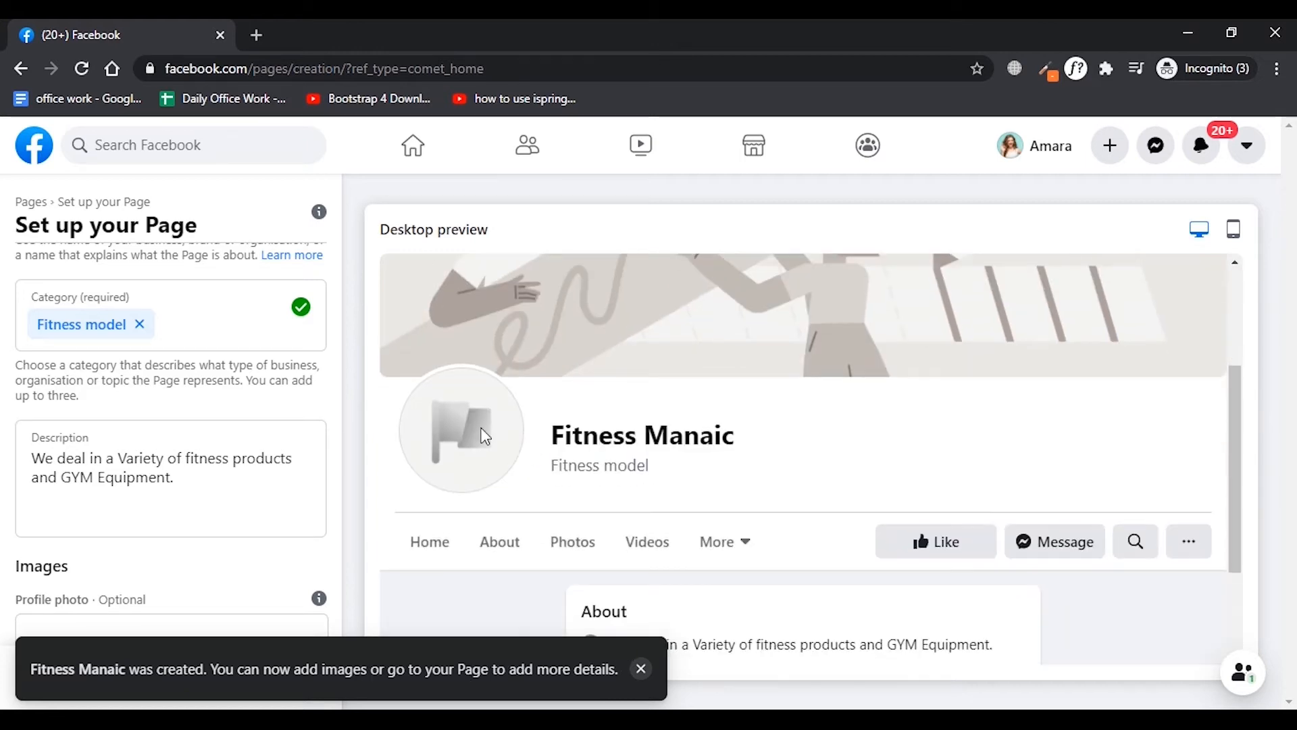
pyautogui.click(640, 669)
pyautogui.scroll(3, 850, 473)
pyautogui.scroll(-3, 894, 428)
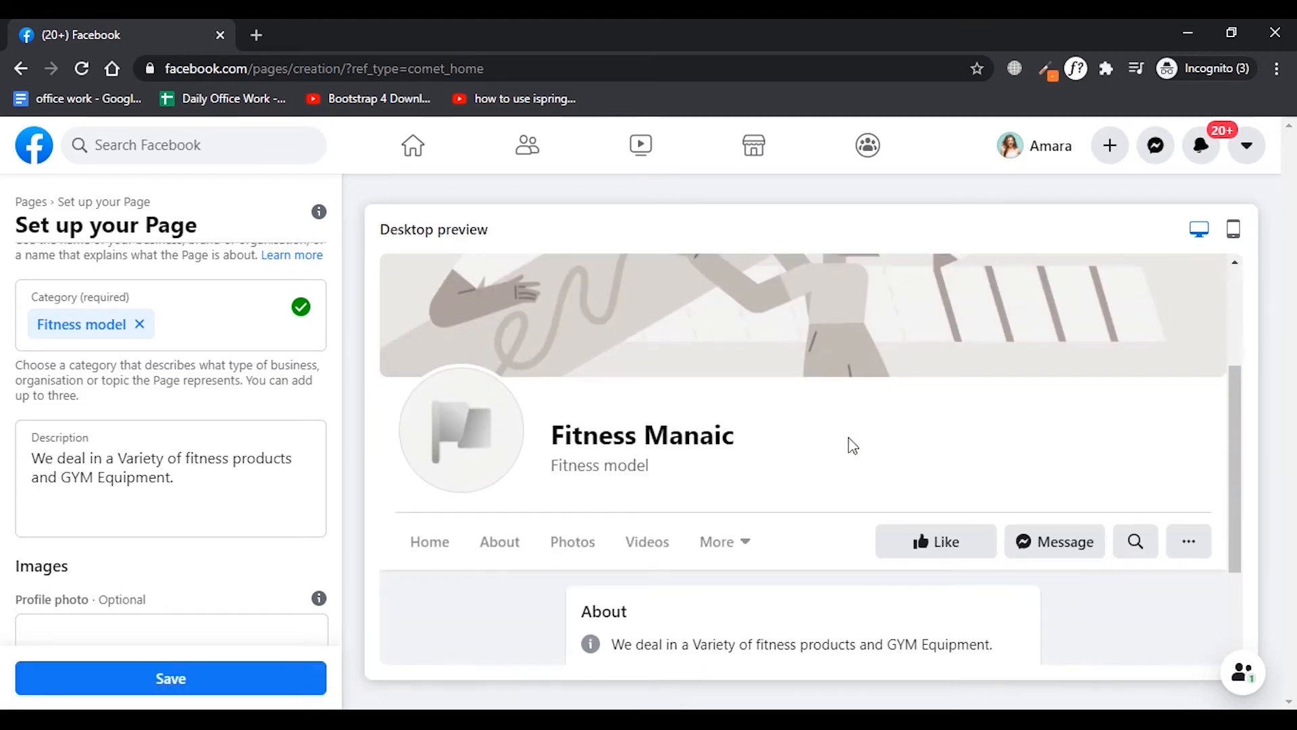
pyautogui.scroll(-2, 277, 606)
pyautogui.scroll(1, 277, 619)
pyautogui.scroll(-4, 278, 618)
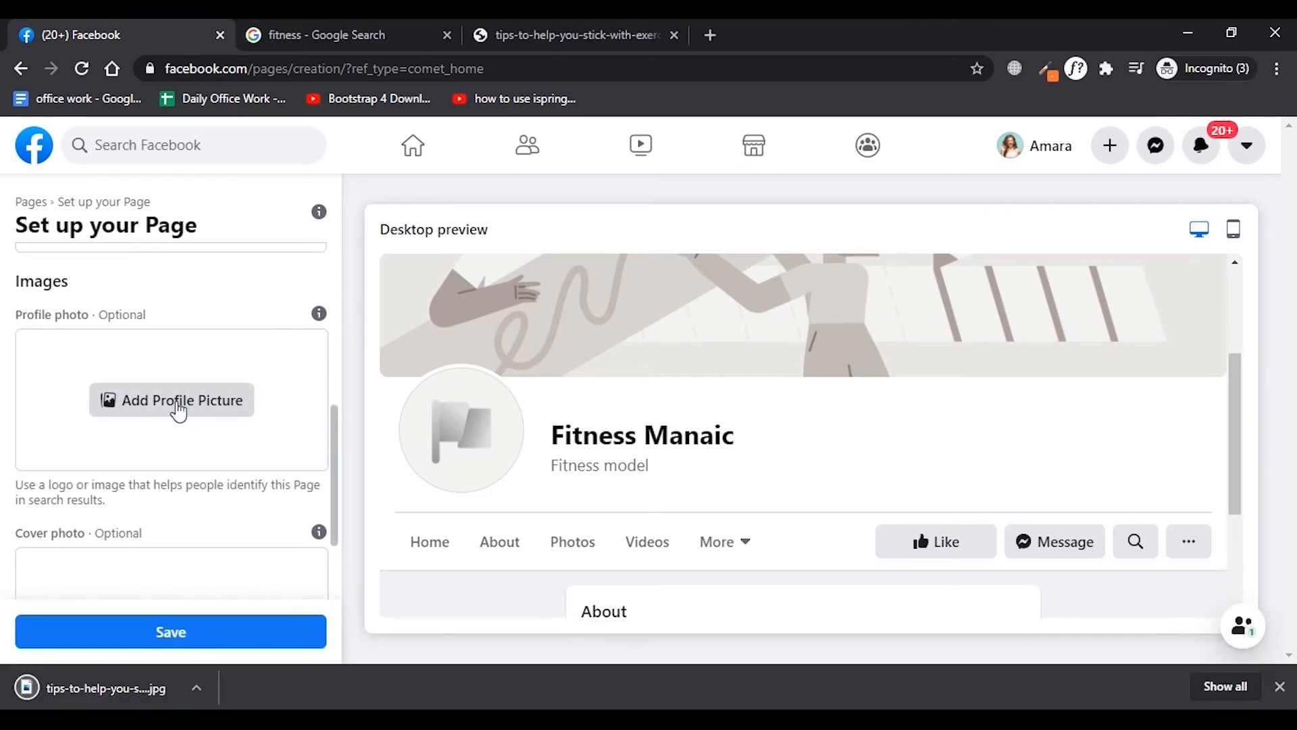
pyautogui.scroll(2, 145, 333)
pyautogui.scroll(-2, 145, 333)
pyautogui.click(170, 409)
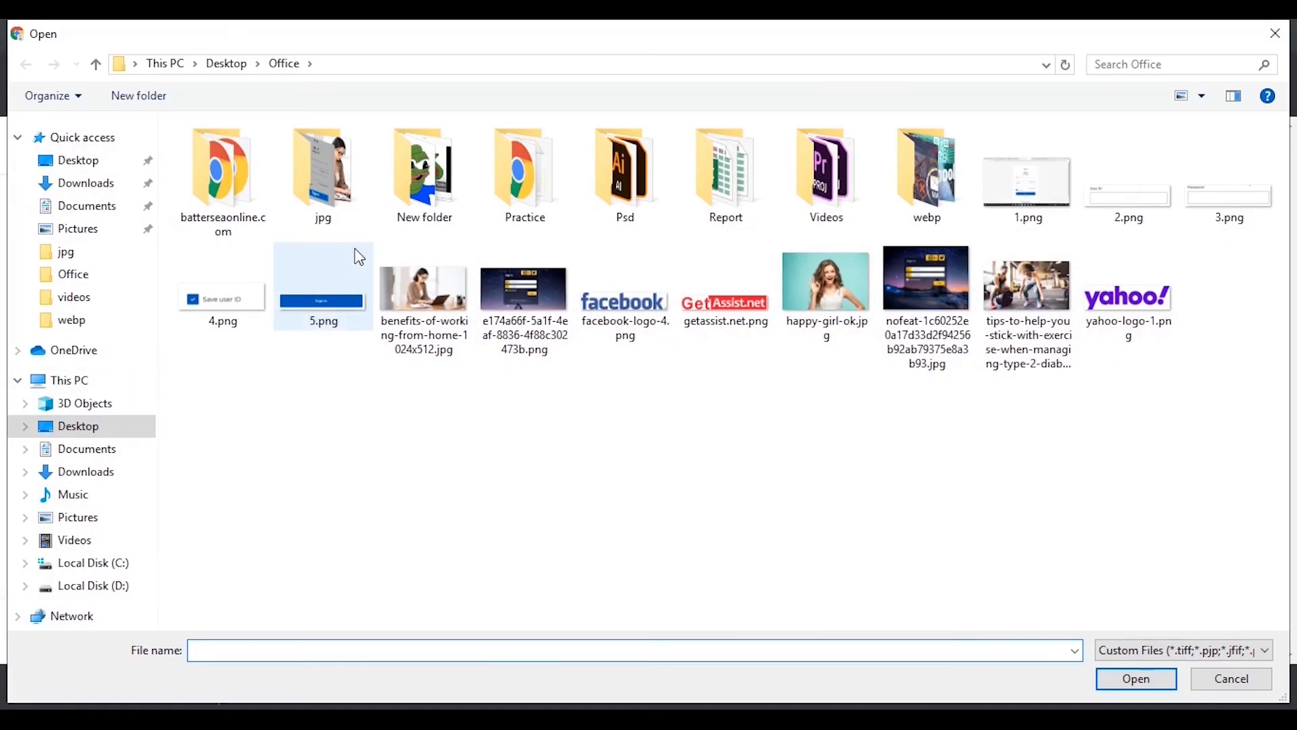
pyautogui.click(1027, 281)
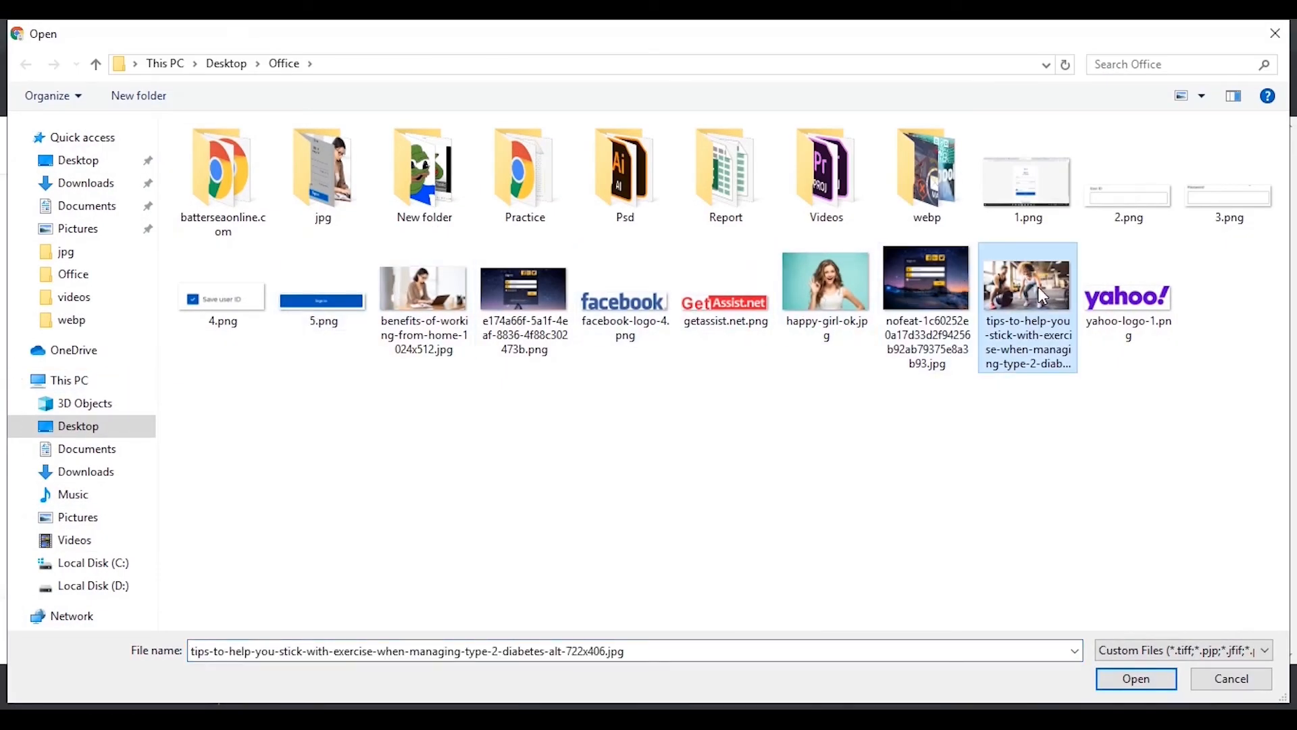
pyautogui.click(1114, 672)
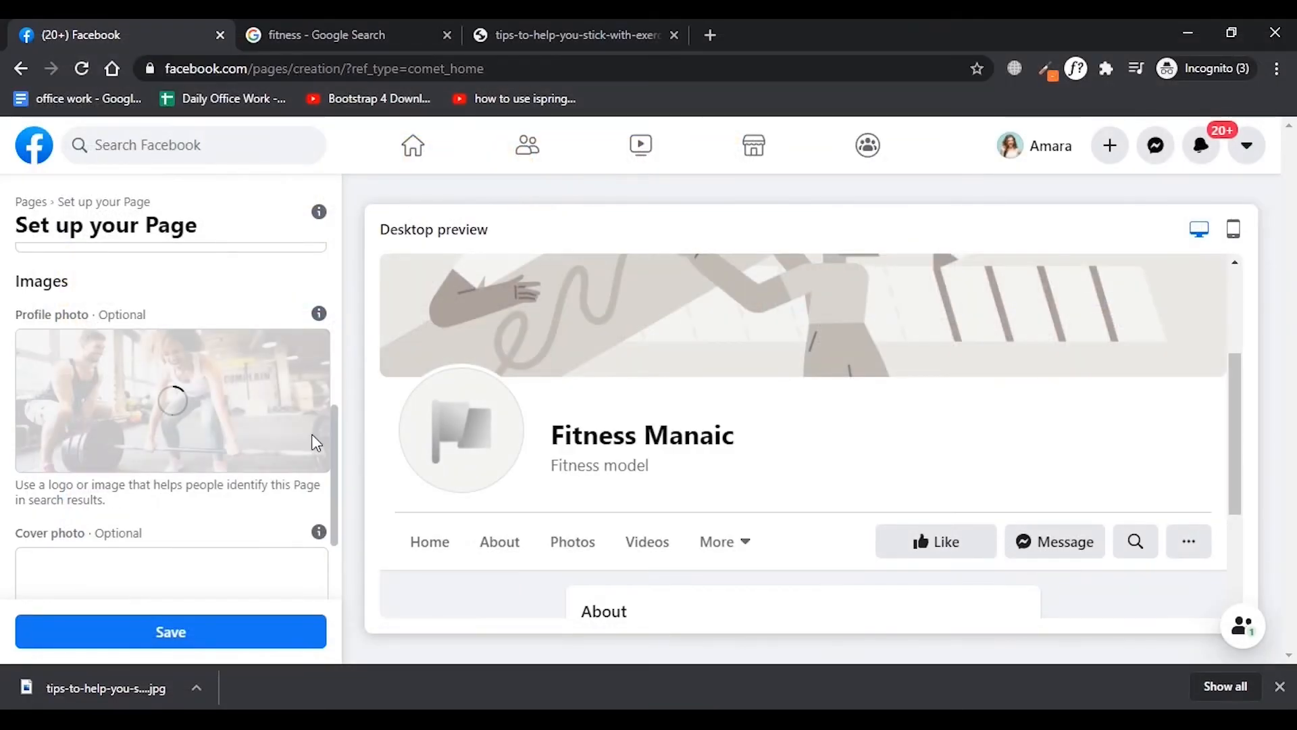
# Add Fitness.jpg from the Office folder as the Page's cover photo.
pyautogui.scroll(-2, 231, 404)
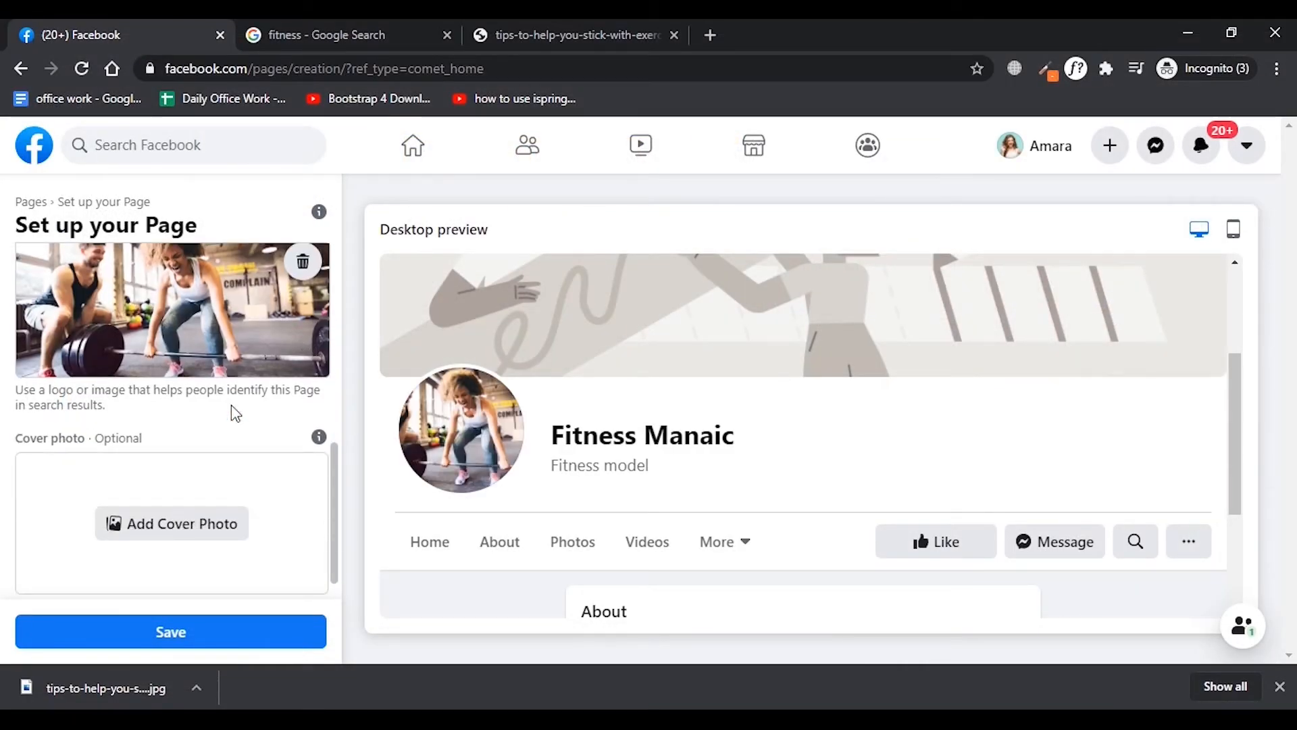
pyautogui.scroll(-1, 84, 411)
pyautogui.click(159, 495)
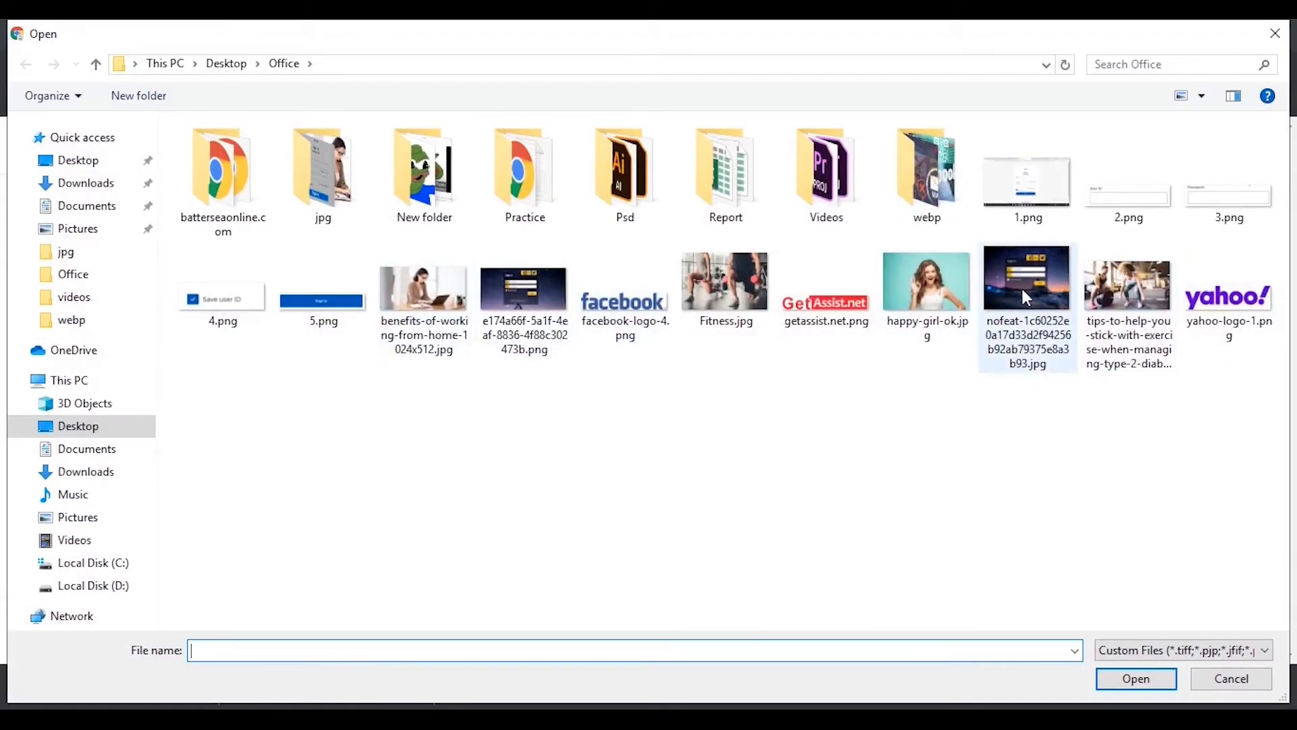
pyautogui.click(743, 303)
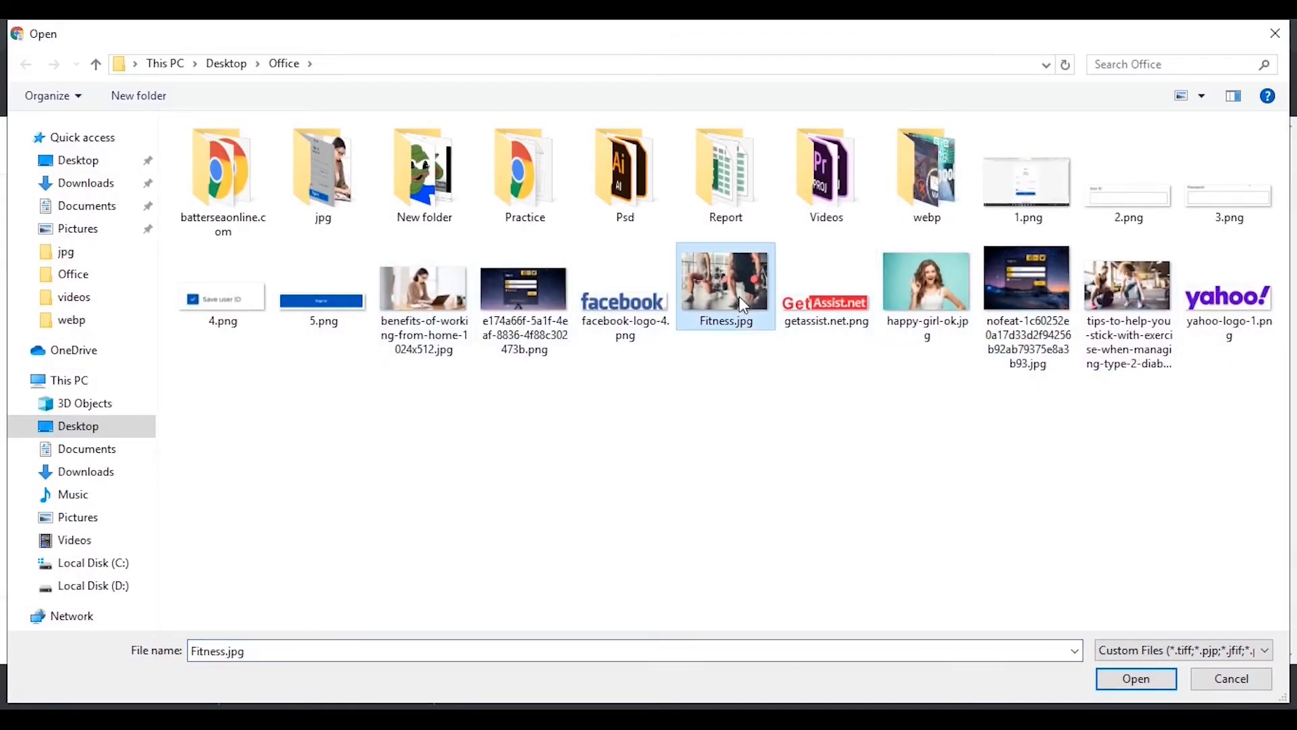
pyautogui.click(1142, 681)
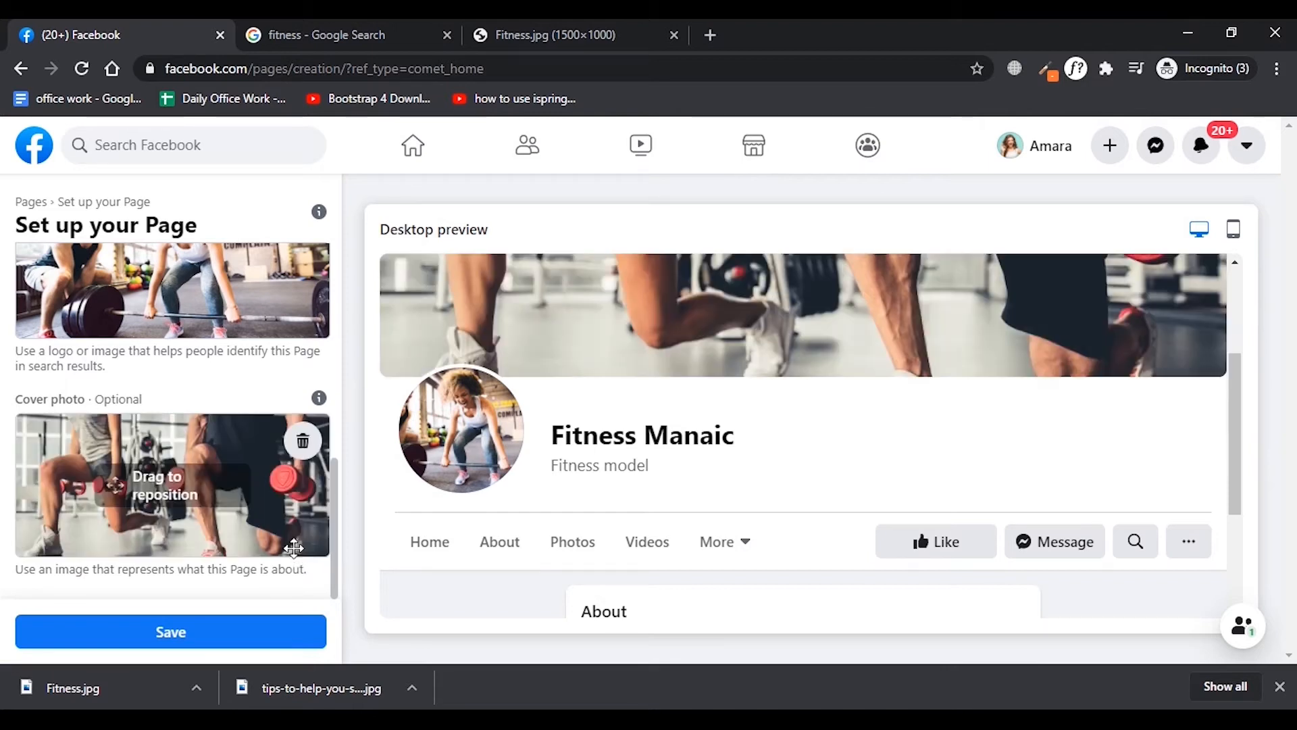
# Reposition the cover photo so the red dumbbells fill the visible banner area, and save the Page setup.
pyautogui.moveTo(284, 488); pyautogui.dragTo(255, 603)
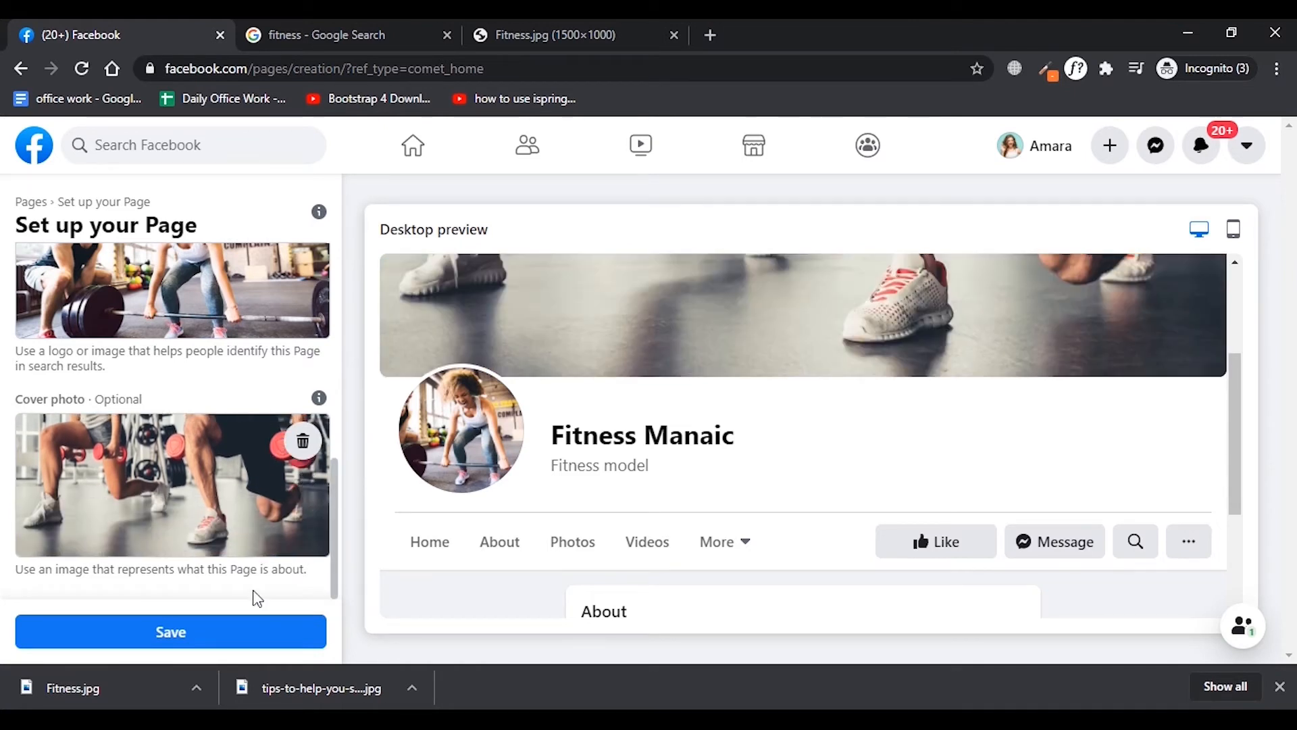
pyautogui.scroll(2, 255, 574)
pyautogui.scroll(1, 255, 569)
pyautogui.scroll(-3, 255, 541)
pyautogui.moveTo(254, 503); pyautogui.dragTo(255, 502)
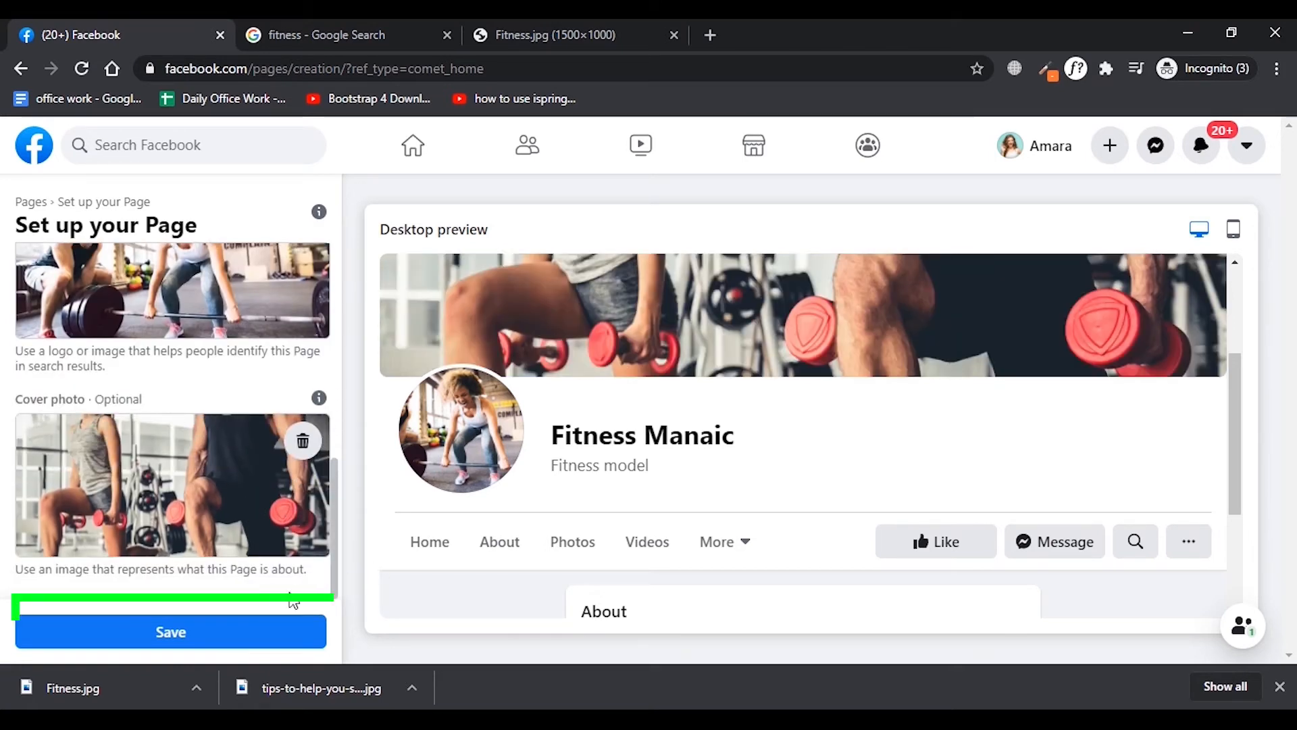
pyautogui.click(215, 642)
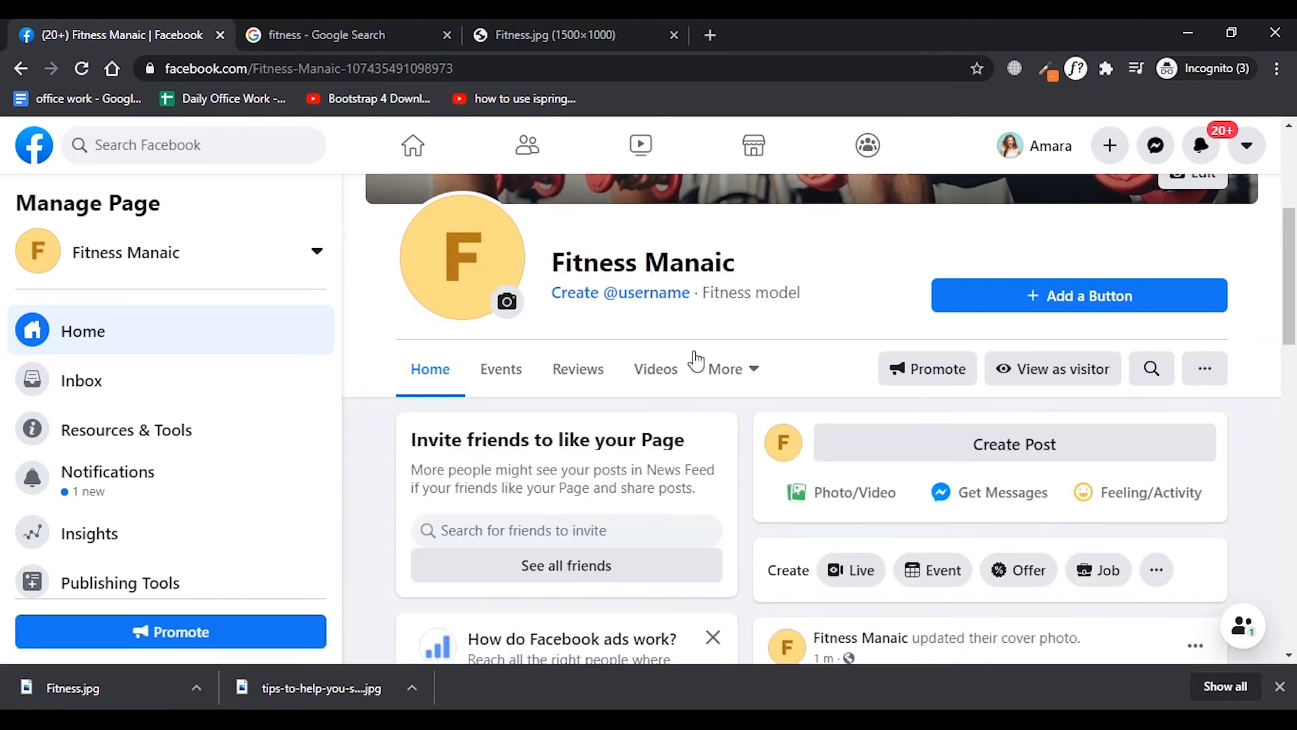
pyautogui.scroll(3, 631, 427)
pyautogui.scroll(-5, 625, 426)
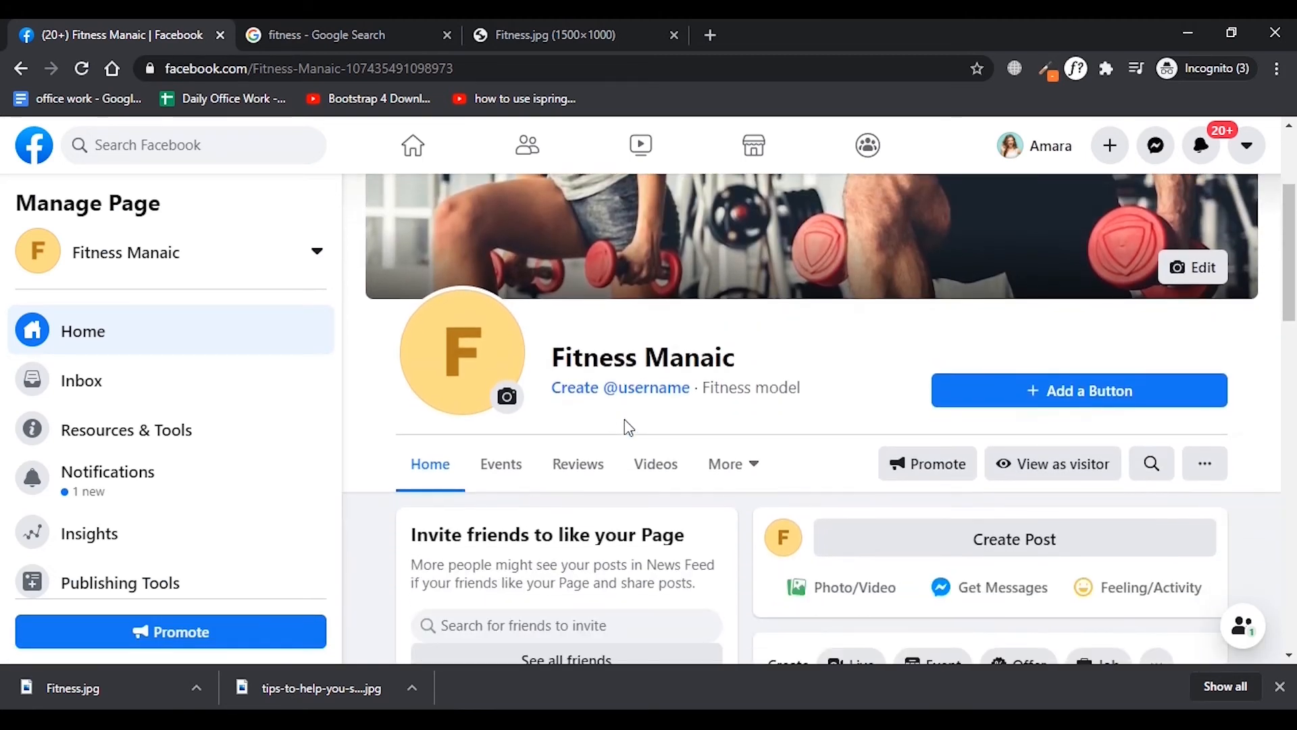
pyautogui.scroll(-6, 892, 426)
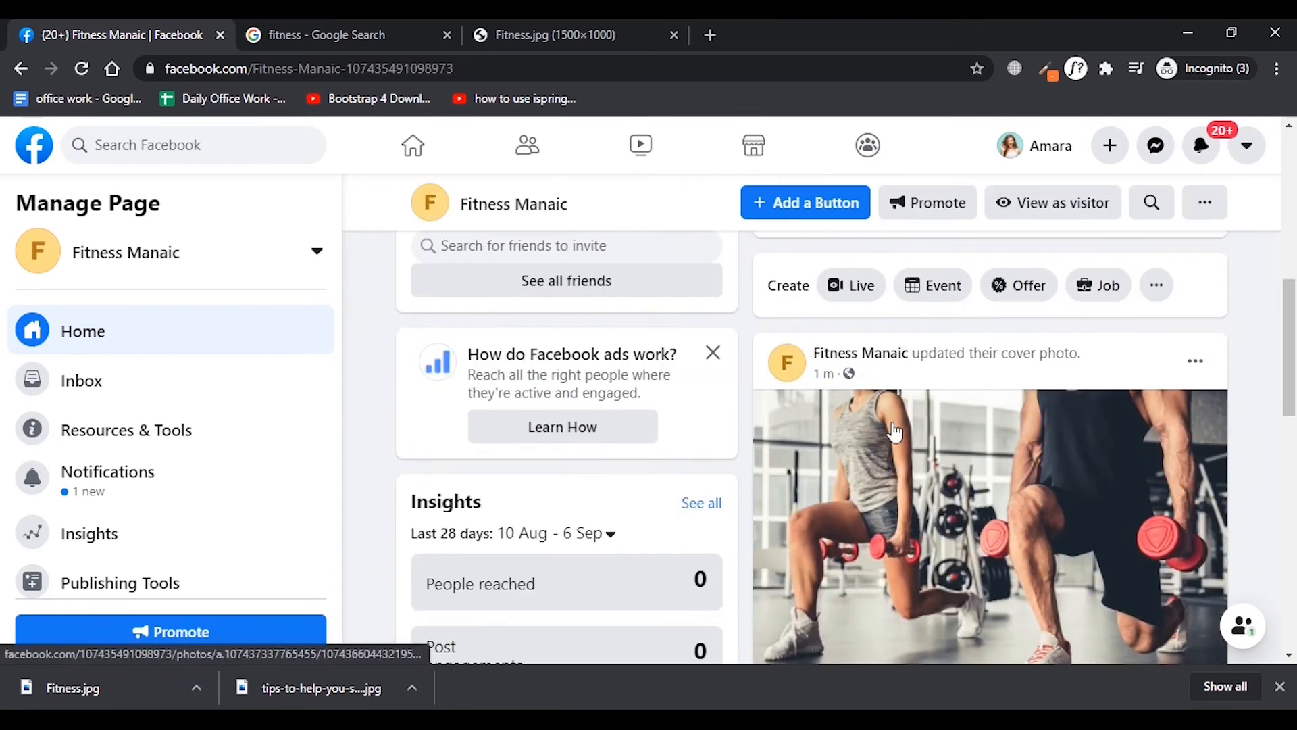
pyautogui.scroll(6, 871, 429)
pyautogui.scroll(1, 871, 431)
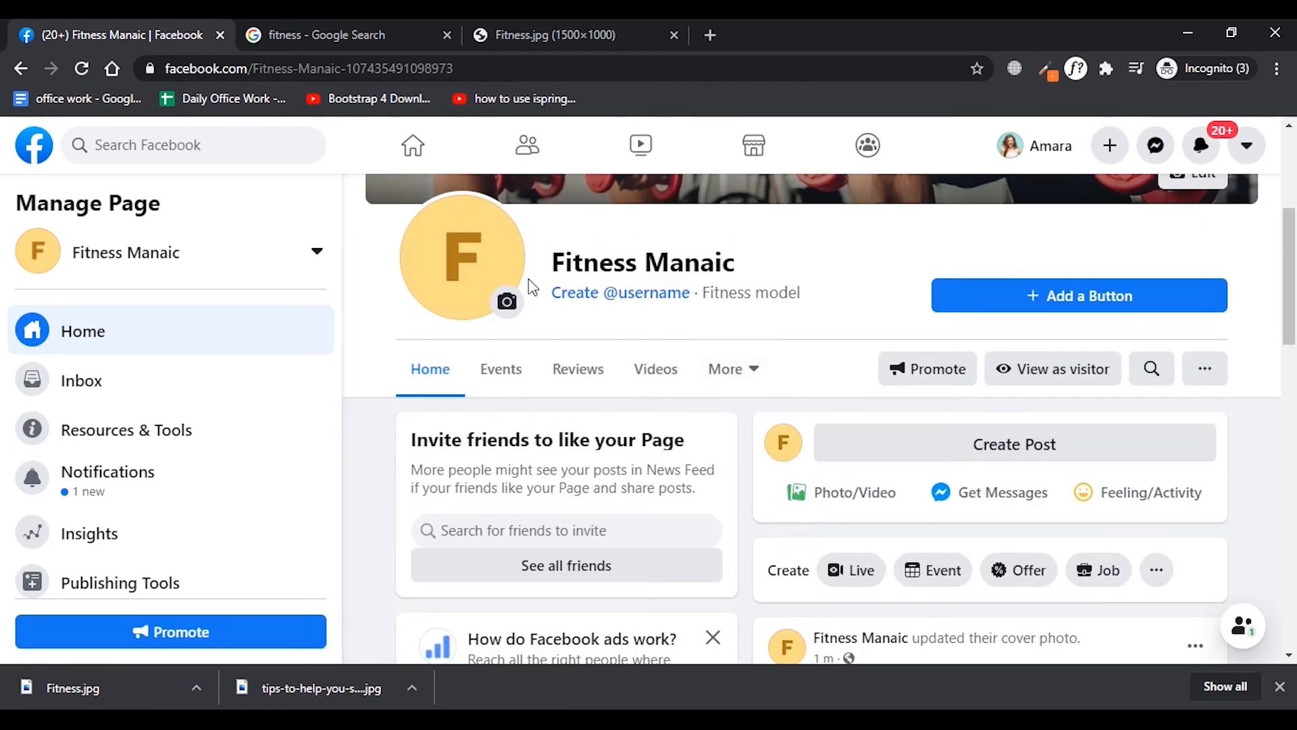
pyautogui.click(515, 305)
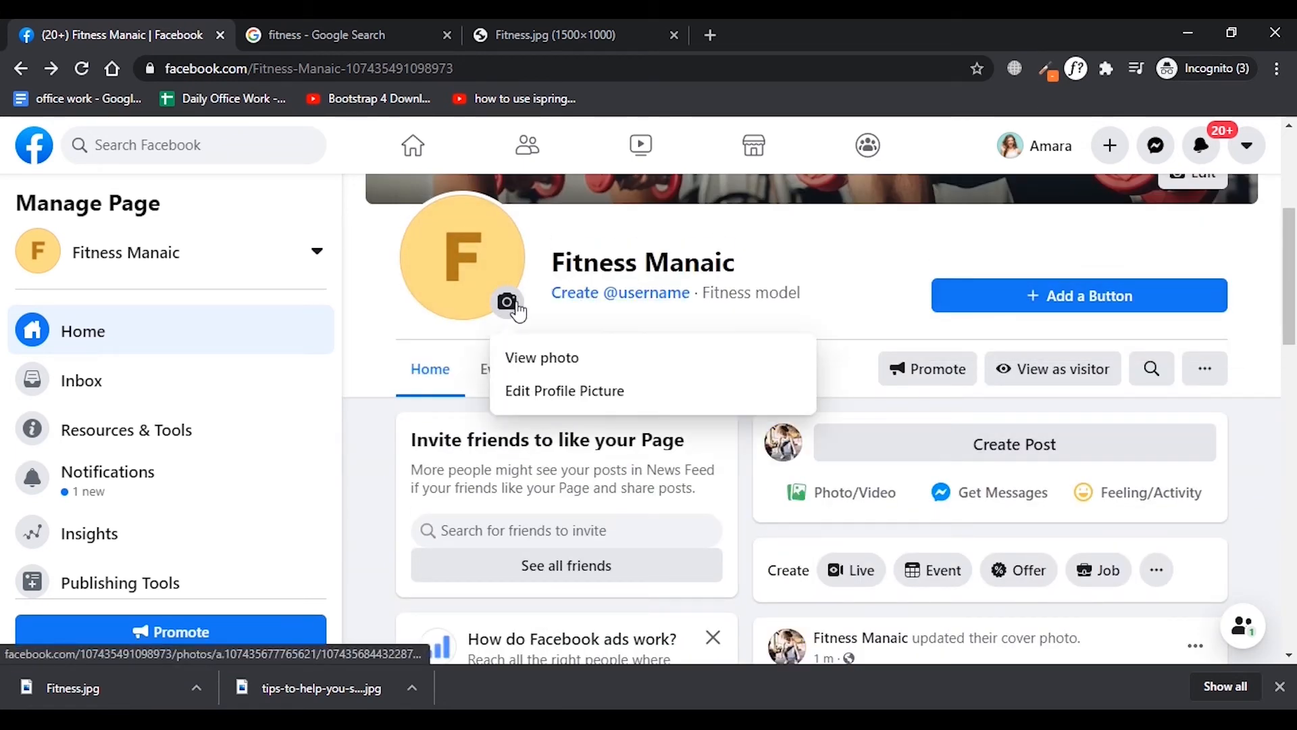
pyautogui.click(552, 395)
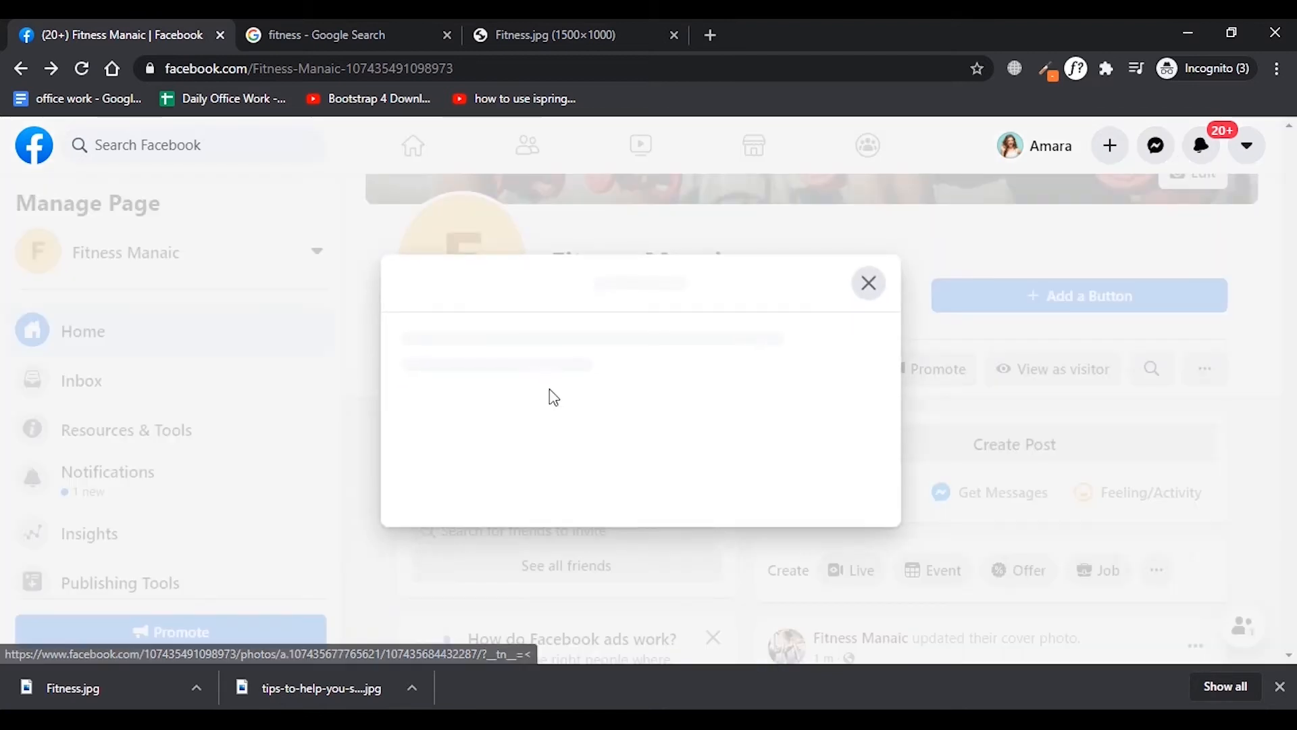
pyautogui.click(391, 402)
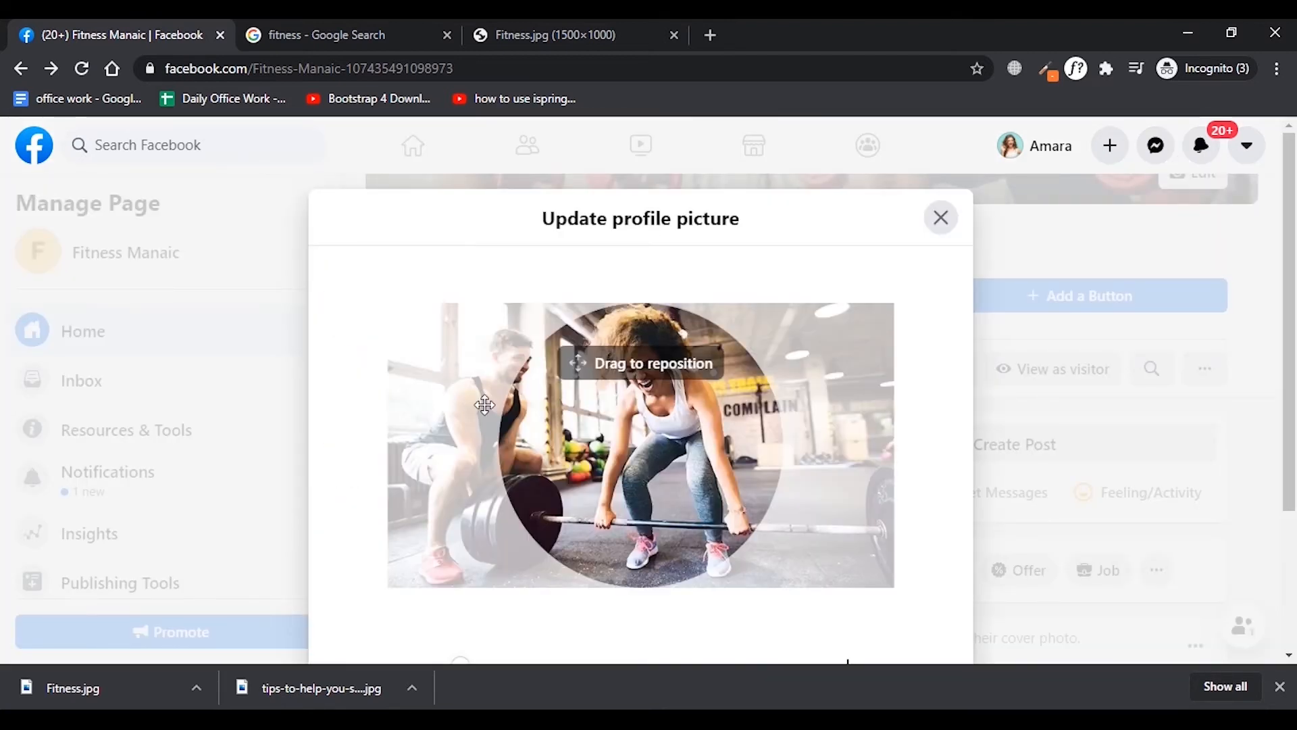
pyautogui.moveTo(659, 425); pyautogui.dragTo(641, 454)
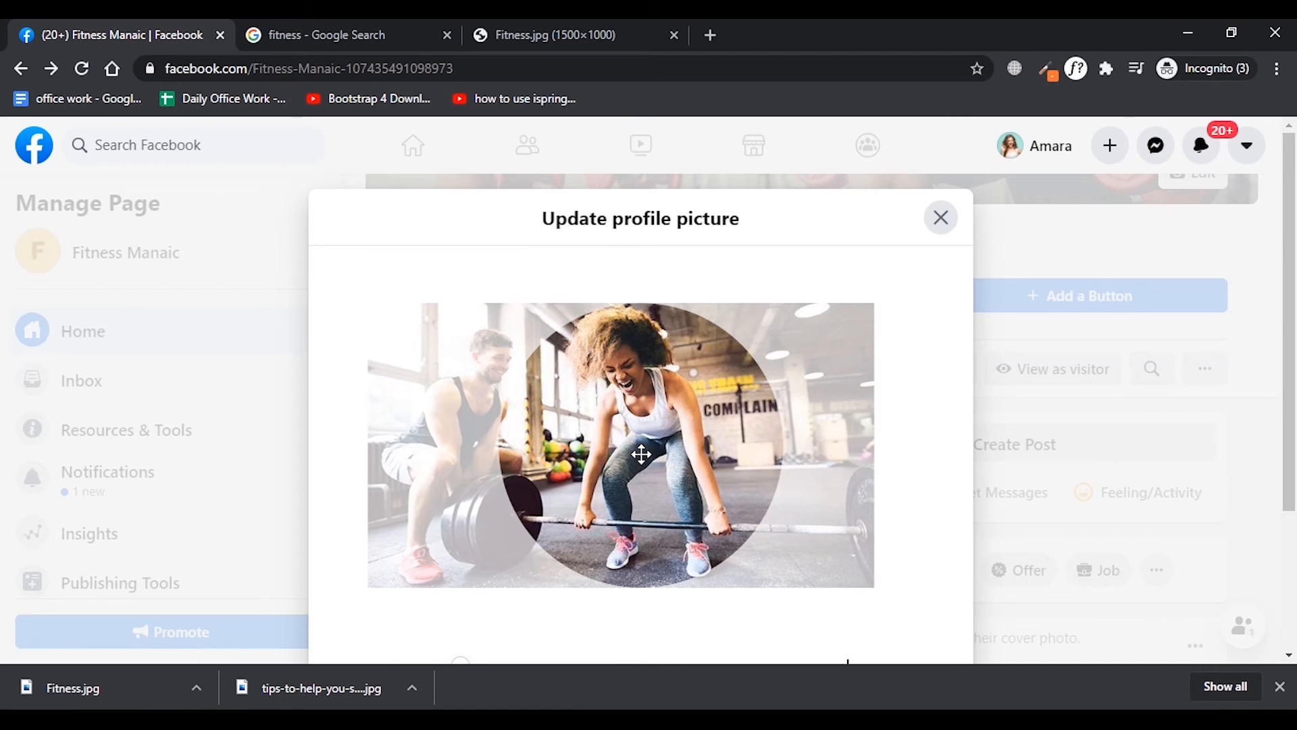
pyautogui.scroll(-3, 1078, 555)
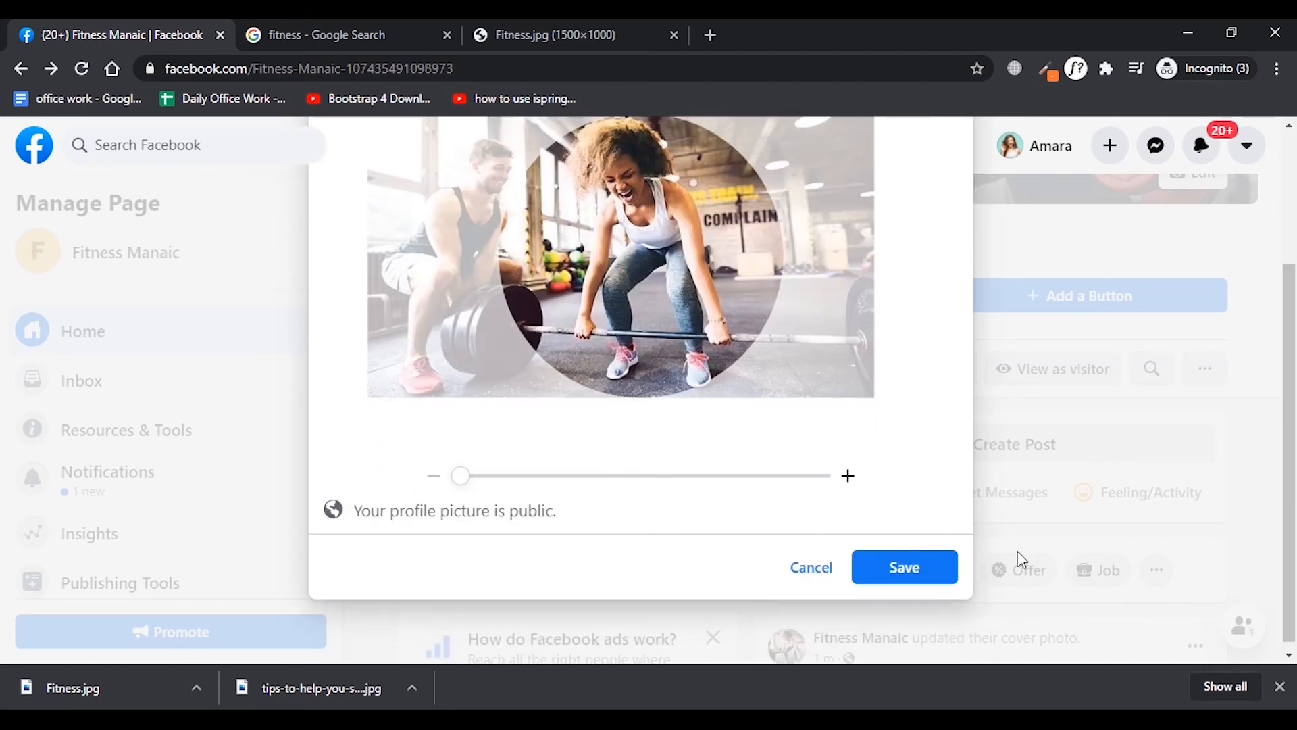
pyautogui.click(893, 575)
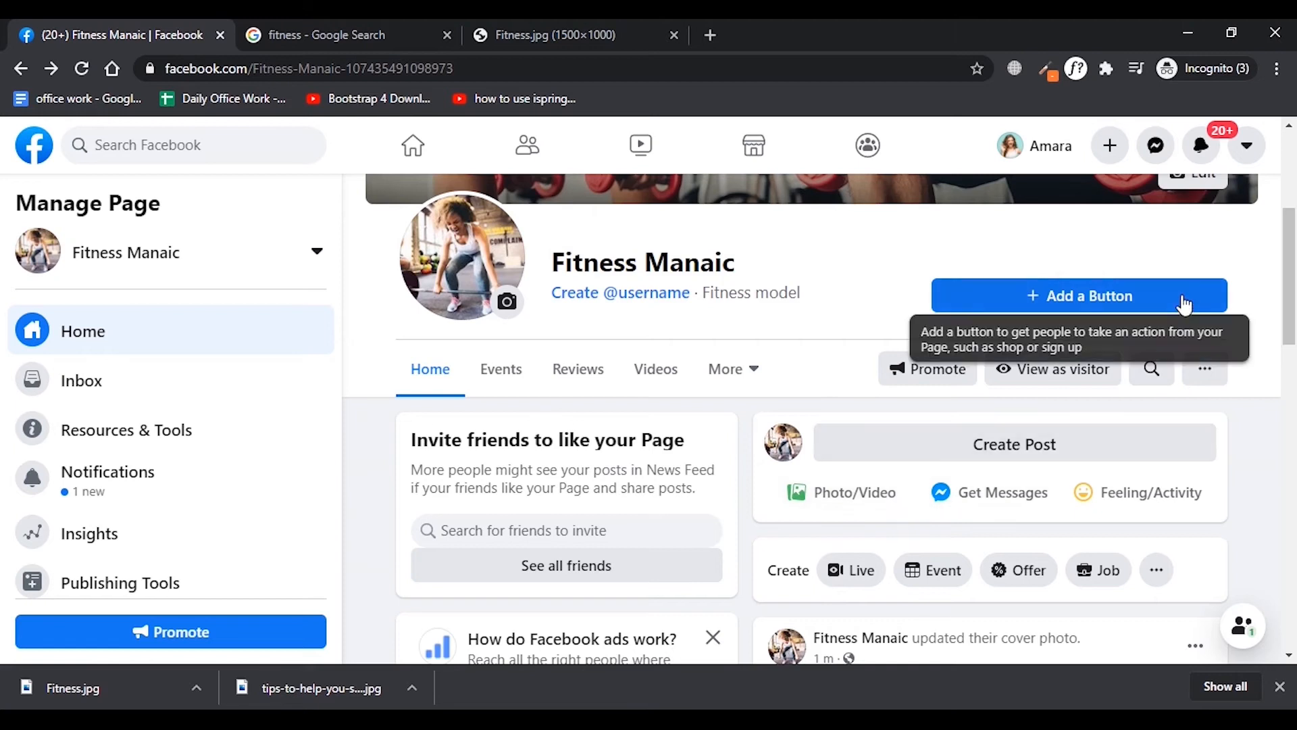
# Review the visitor actions offered for a new Page button, such as Call Now and Send Email, and close the list without choosing one.
pyautogui.scroll(-10, 1115, 406)
pyautogui.scroll(10, 1115, 406)
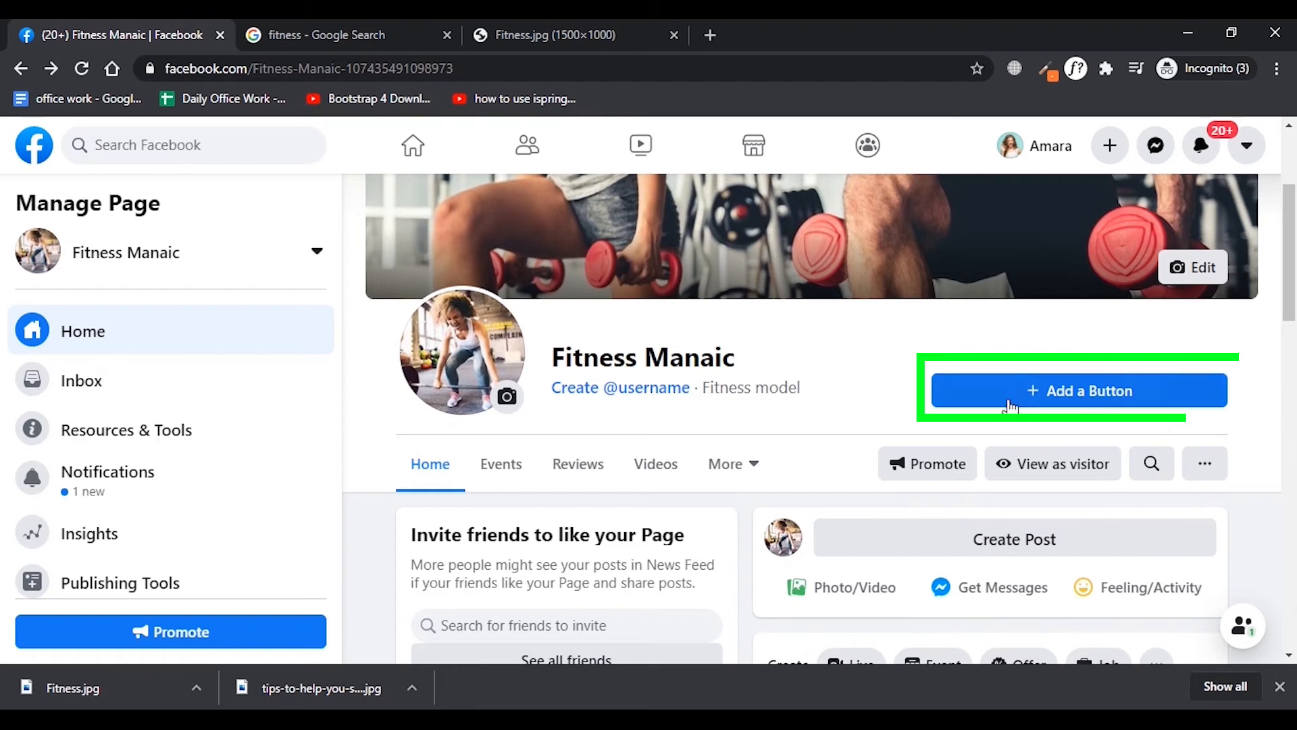
pyautogui.click(1058, 405)
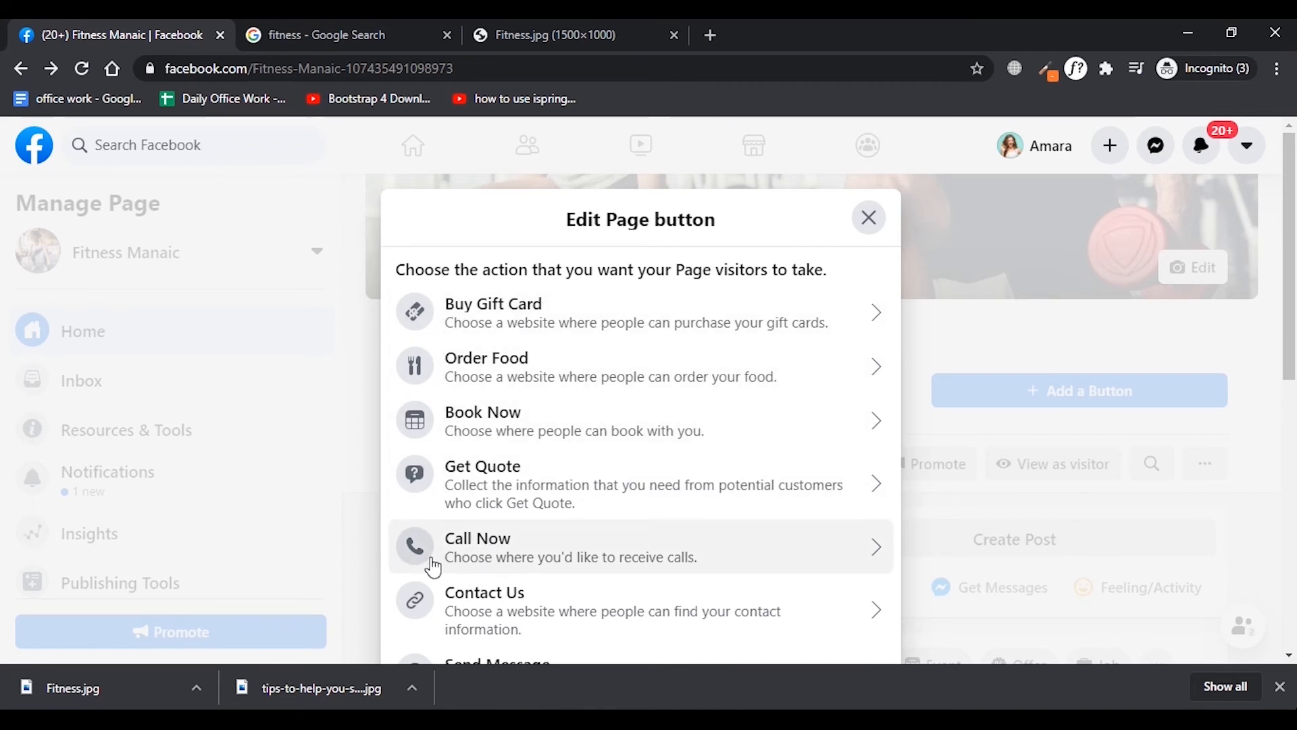
pyautogui.scroll(-3, 464, 565)
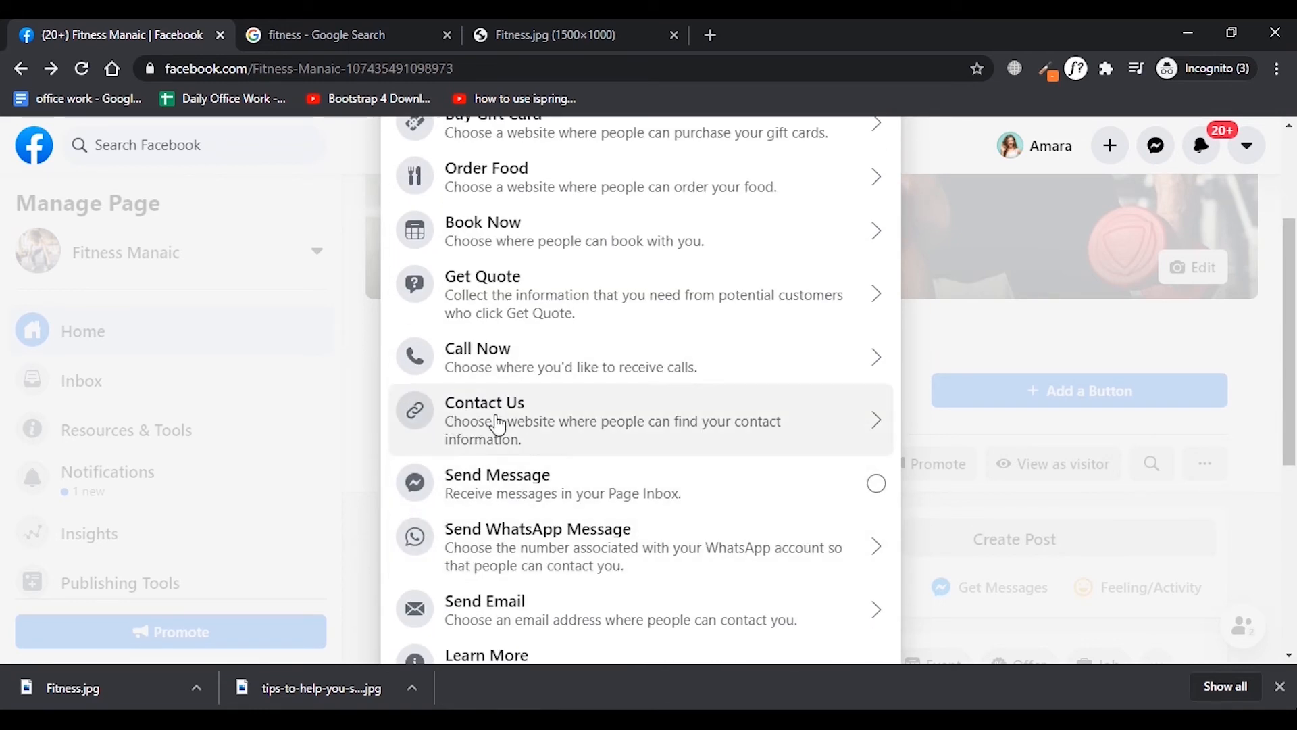
pyautogui.scroll(-3, 525, 446)
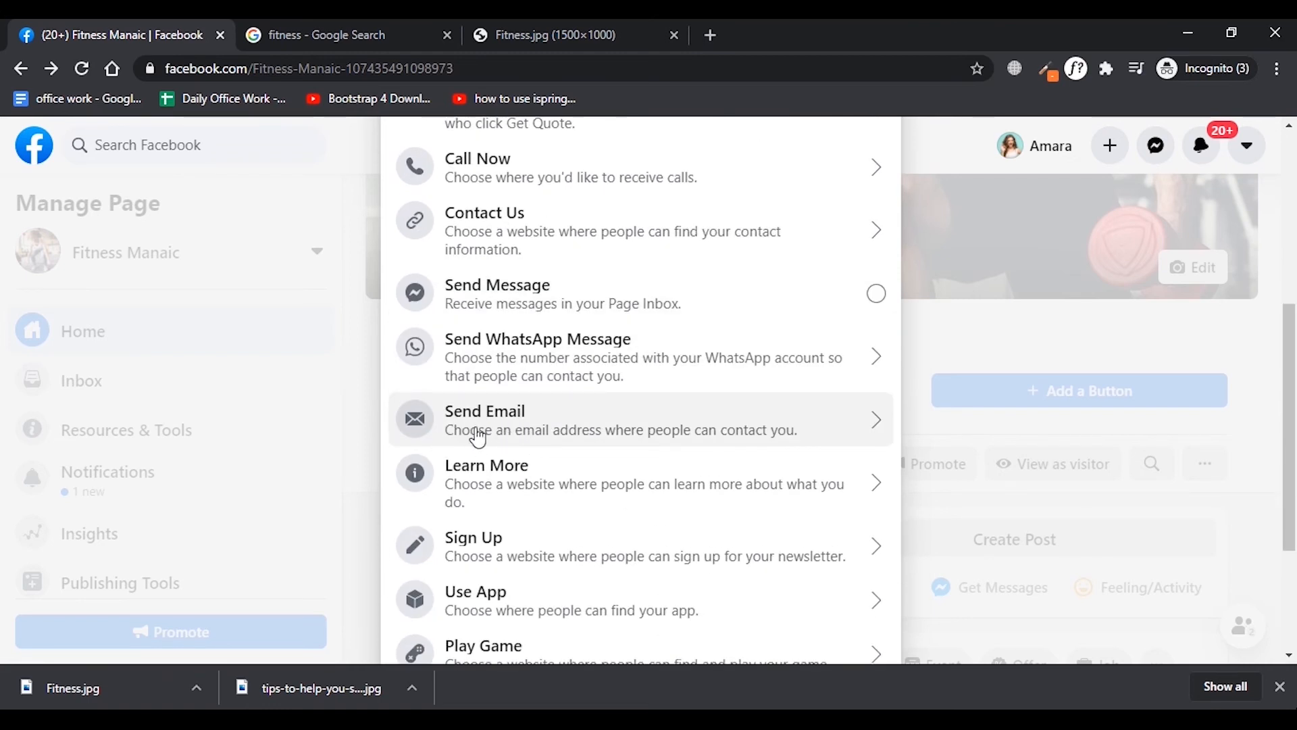
pyautogui.scroll(-2, 478, 438)
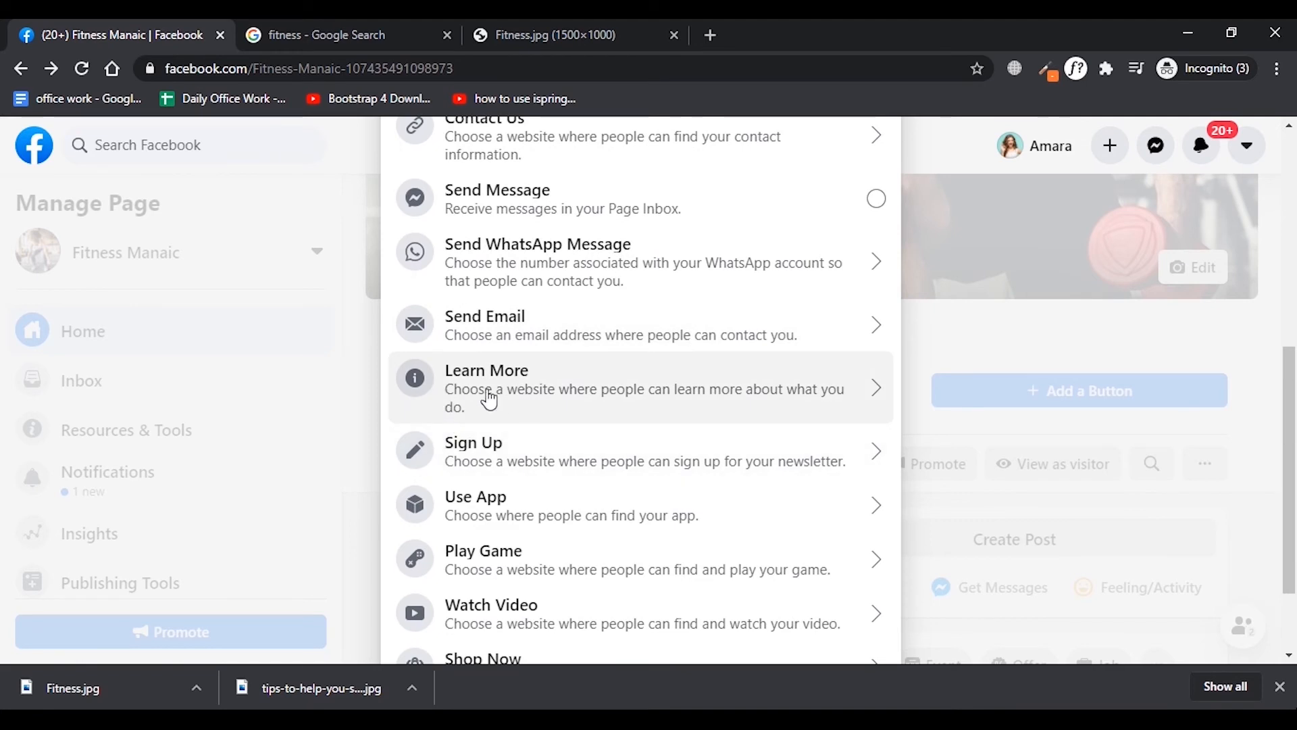
pyautogui.scroll(-2, 649, 500)
pyautogui.scroll(10, 1028, 514)
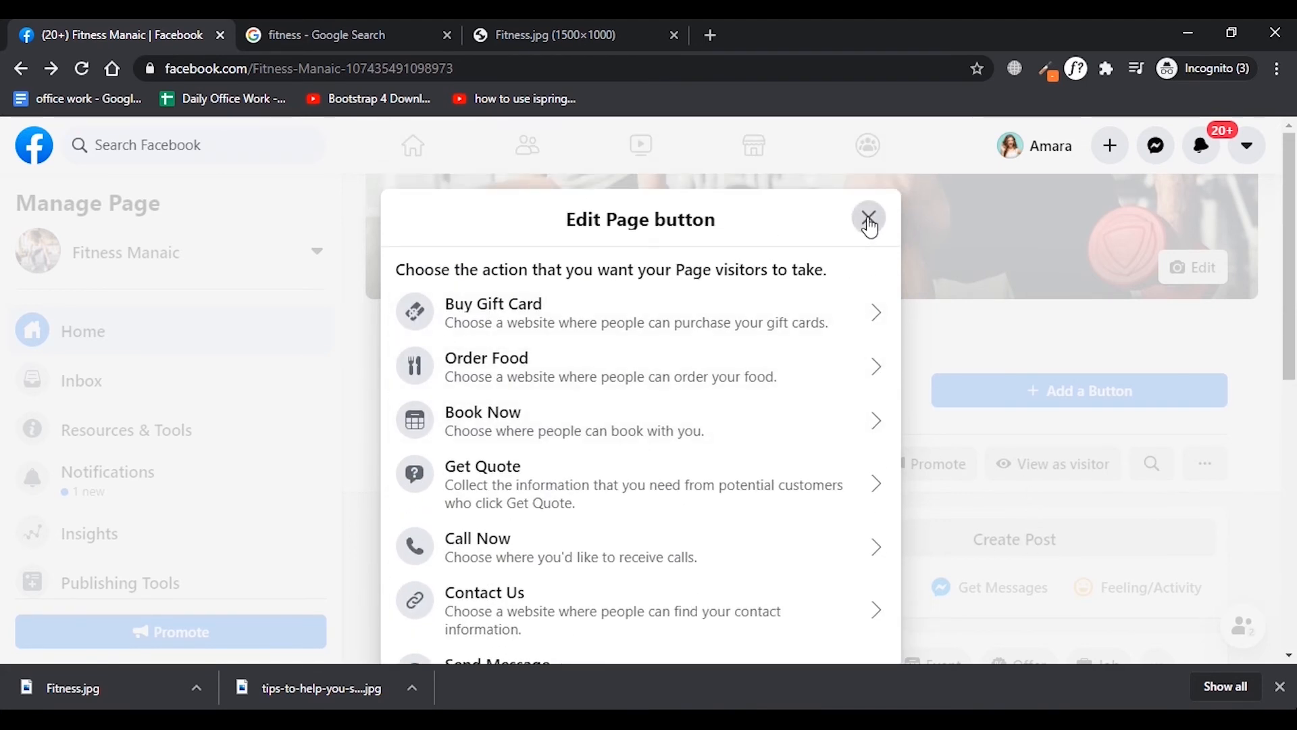
pyautogui.click(870, 217)
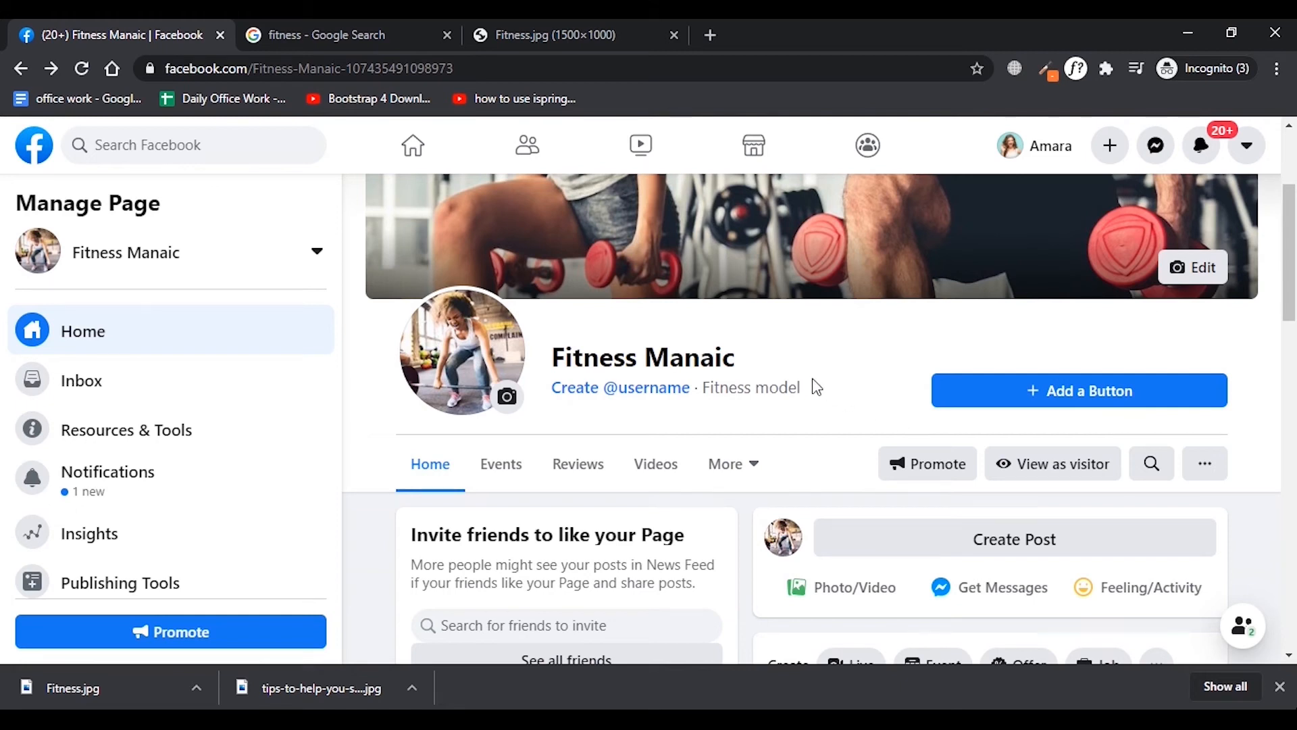
# Open the Page info for editing and review its general, category, contact and location fields.
pyautogui.scroll(-3, 206, 389)
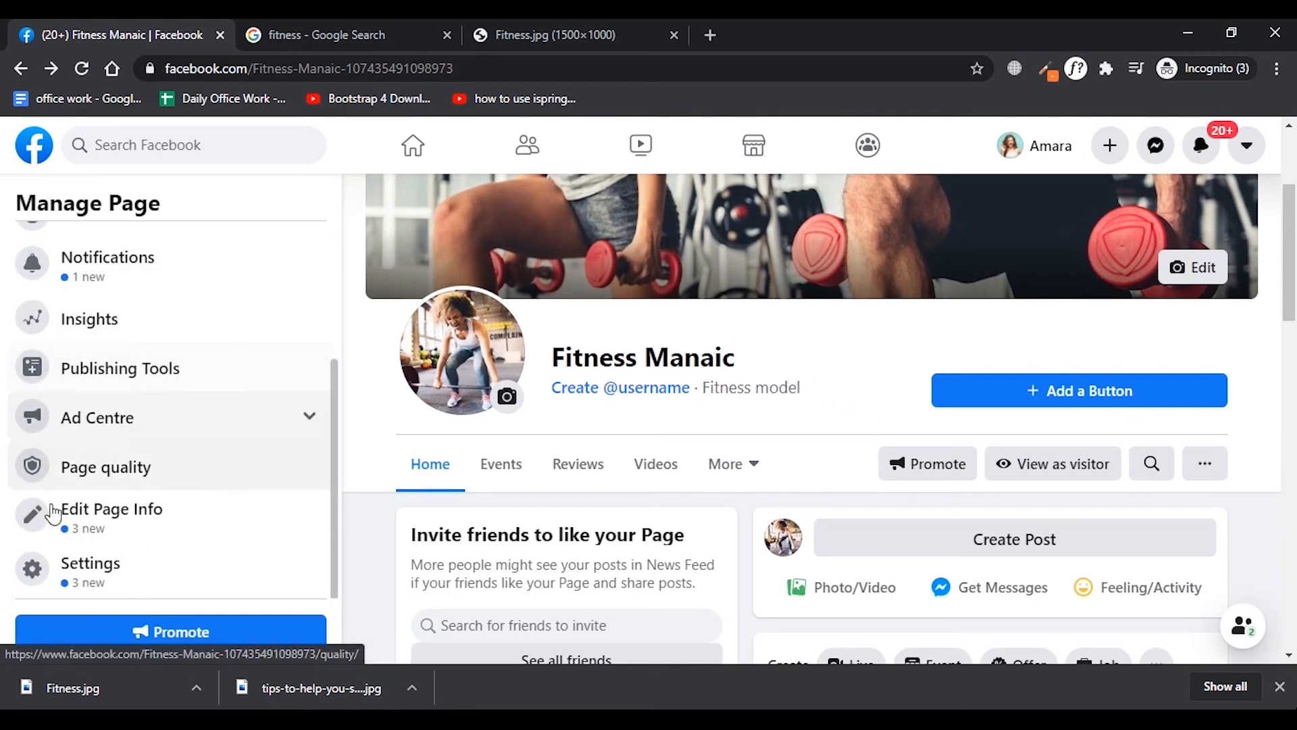
pyautogui.click(121, 534)
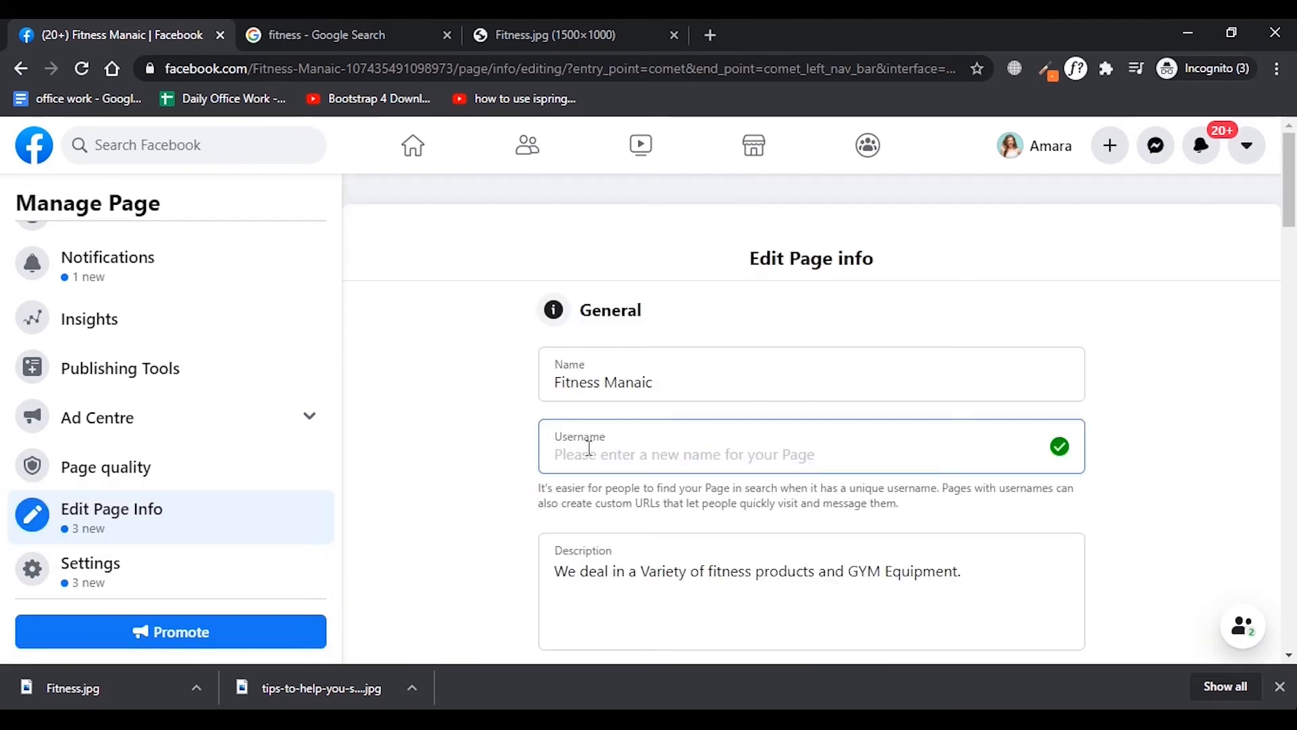
pyautogui.scroll(-3, 646, 464)
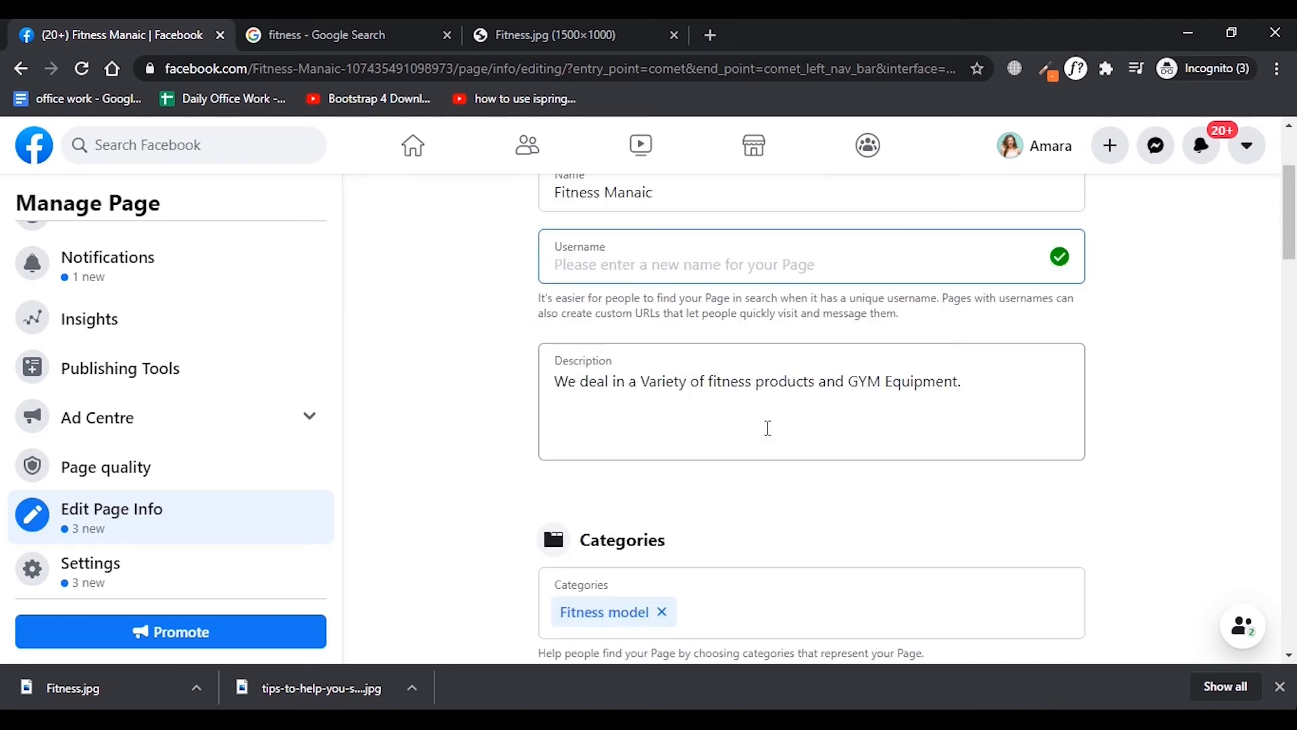
pyautogui.scroll(-3, 767, 429)
pyautogui.scroll(-5, 902, 432)
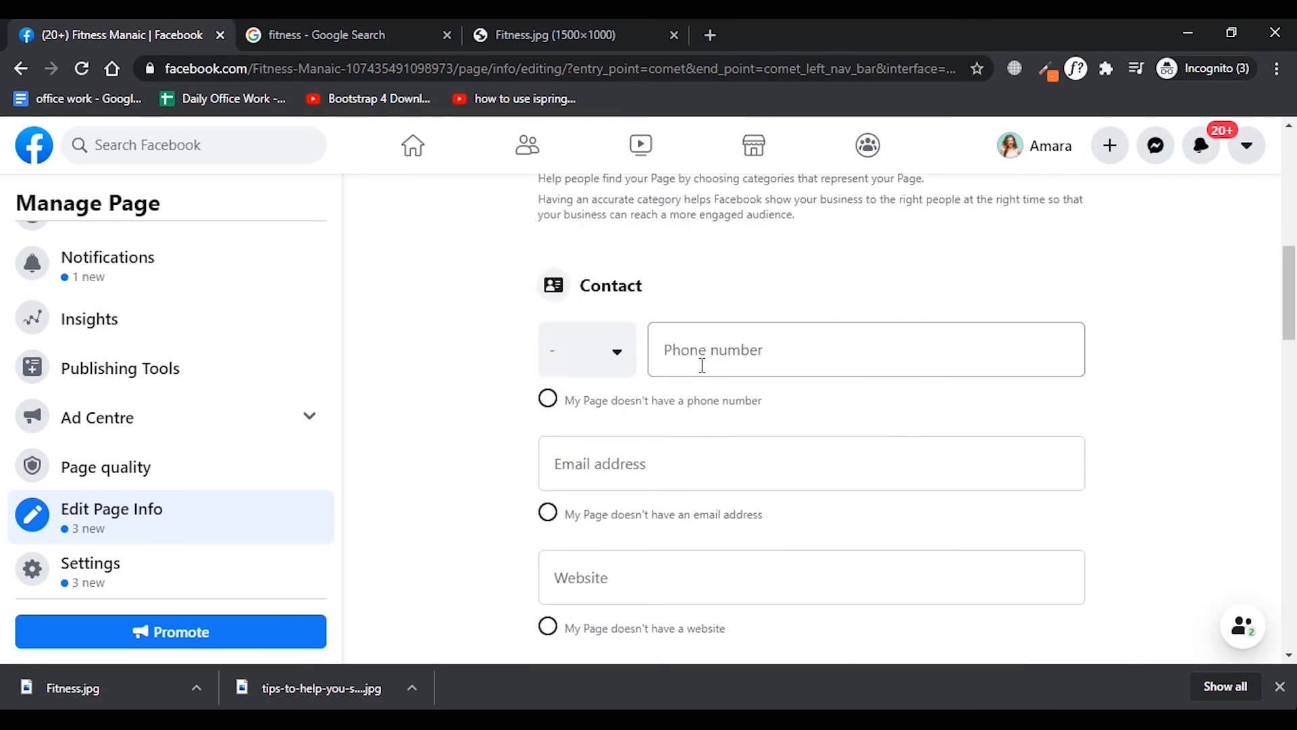
pyautogui.scroll(-2, 658, 457)
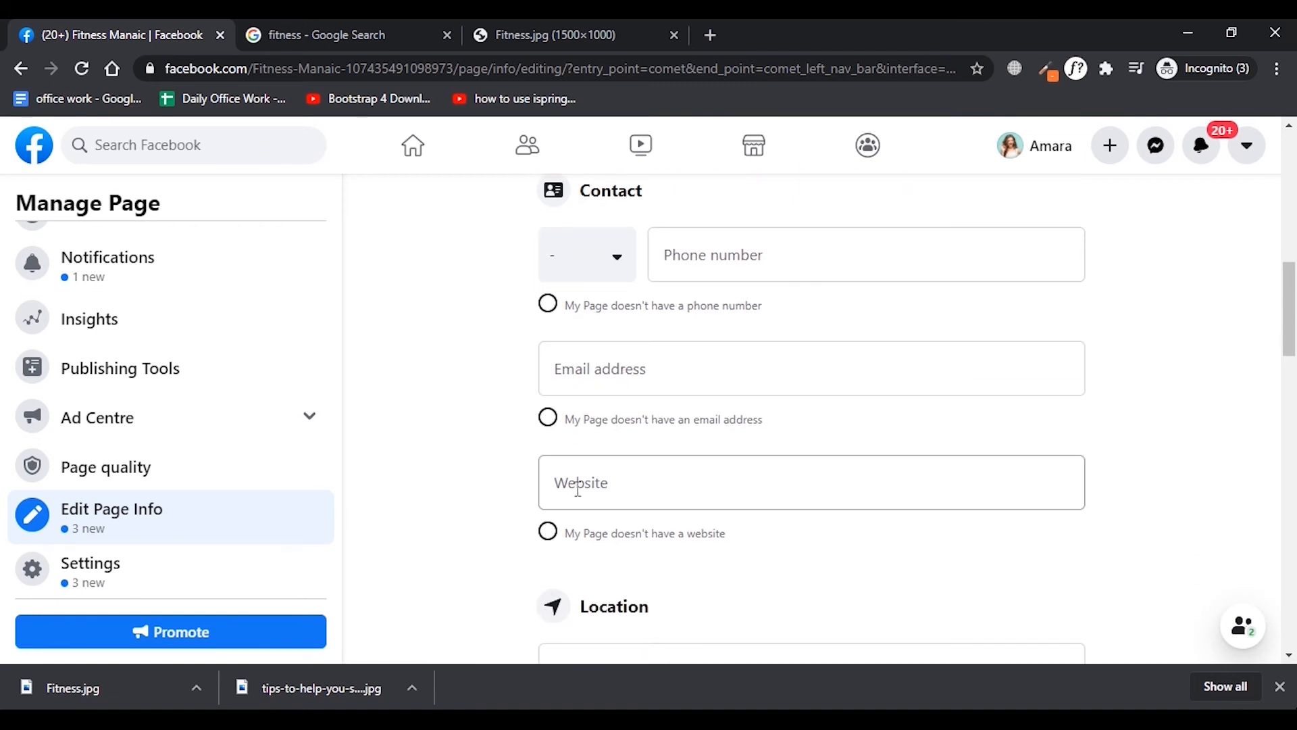
pyautogui.scroll(-2, 694, 486)
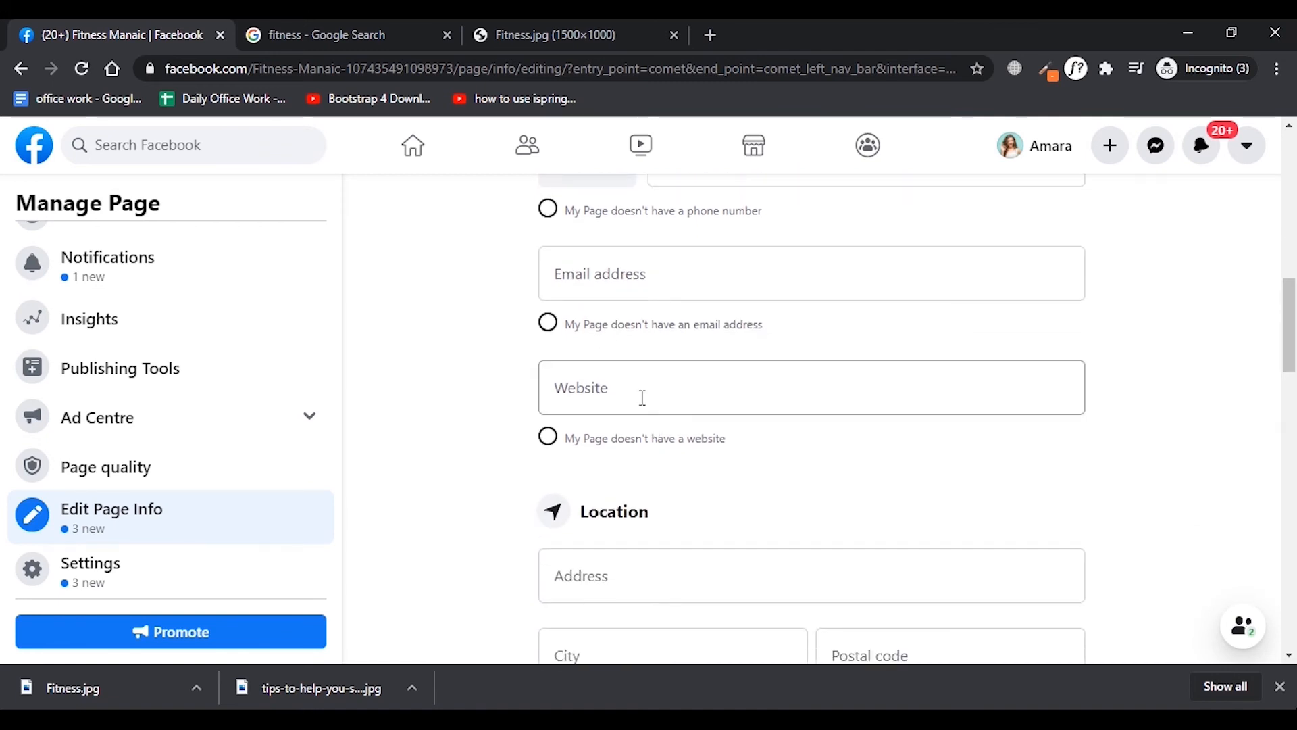
pyautogui.scroll(-4, 642, 511)
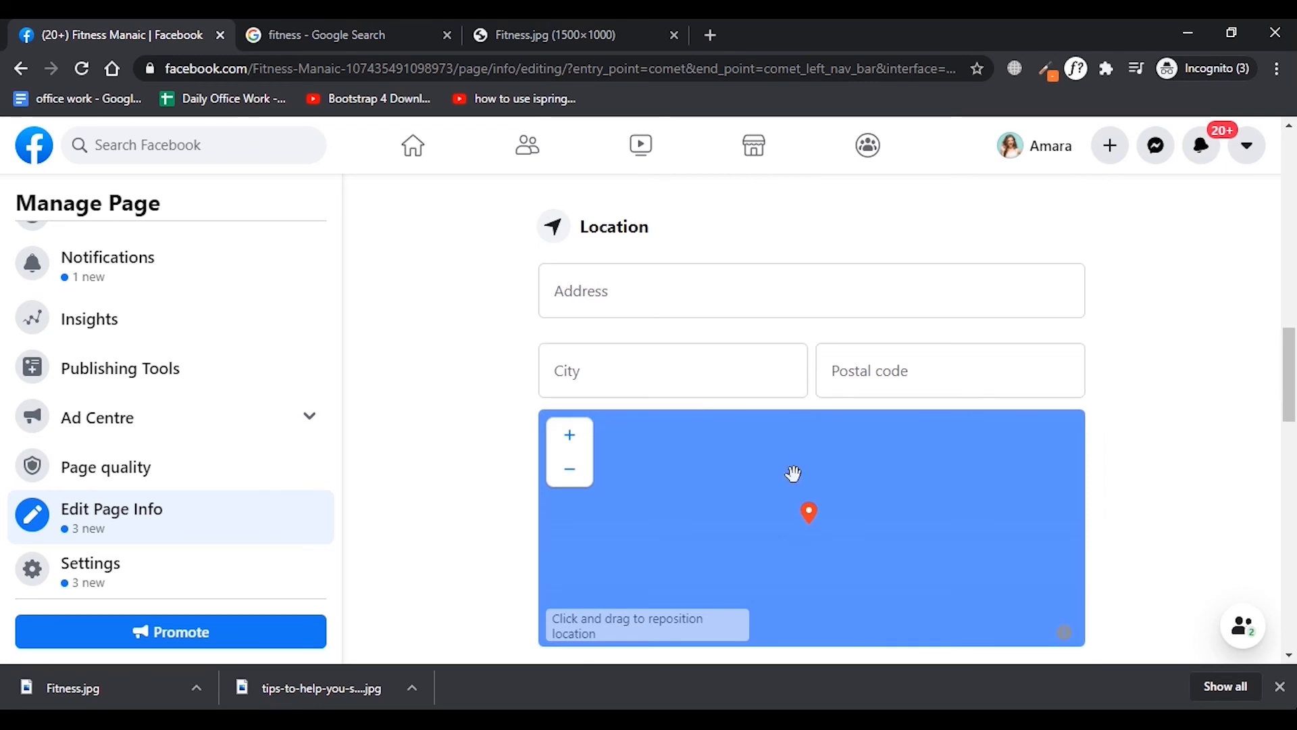
pyautogui.moveTo(793, 476); pyautogui.dragTo(785, 451)
pyautogui.scroll(4, 1149, 468)
pyautogui.scroll(6, 1149, 468)
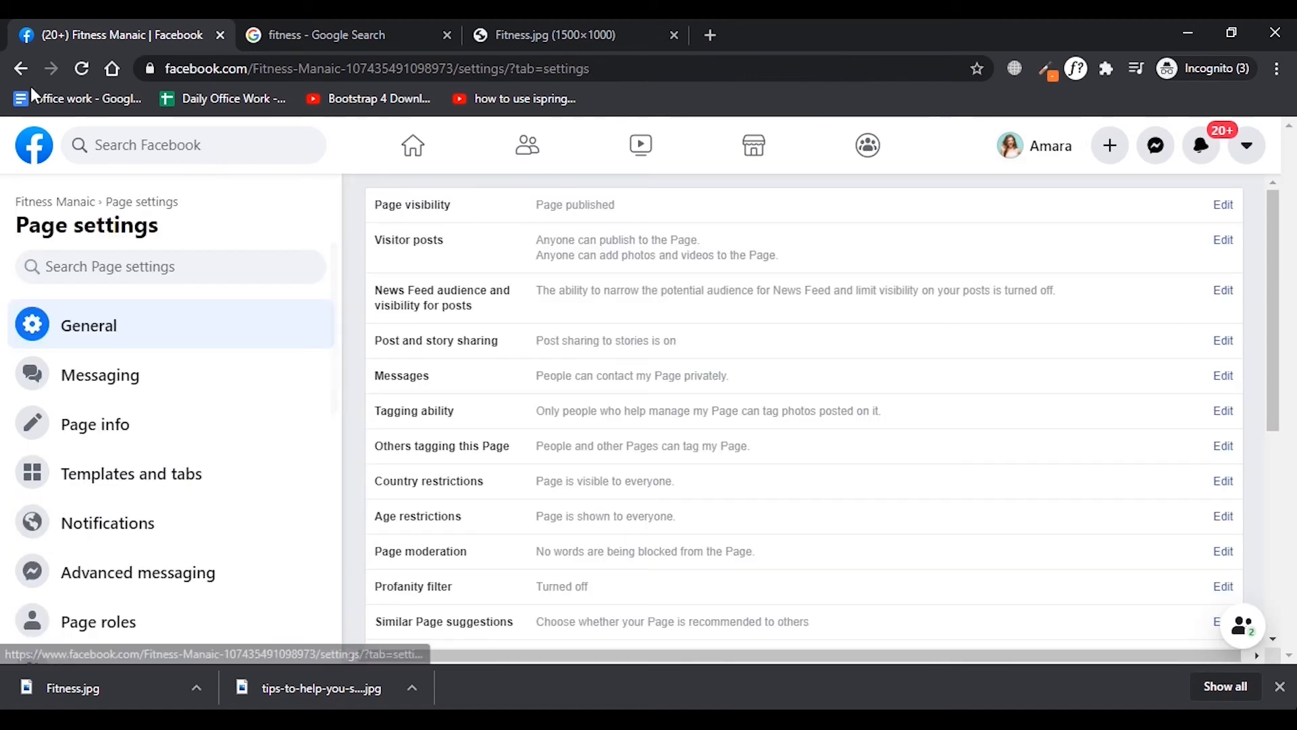
# Return from the Page info editor to the Page's home and create the Page username fitnessmanaic123, finishing the username setup.
pyautogui.click(21, 69)
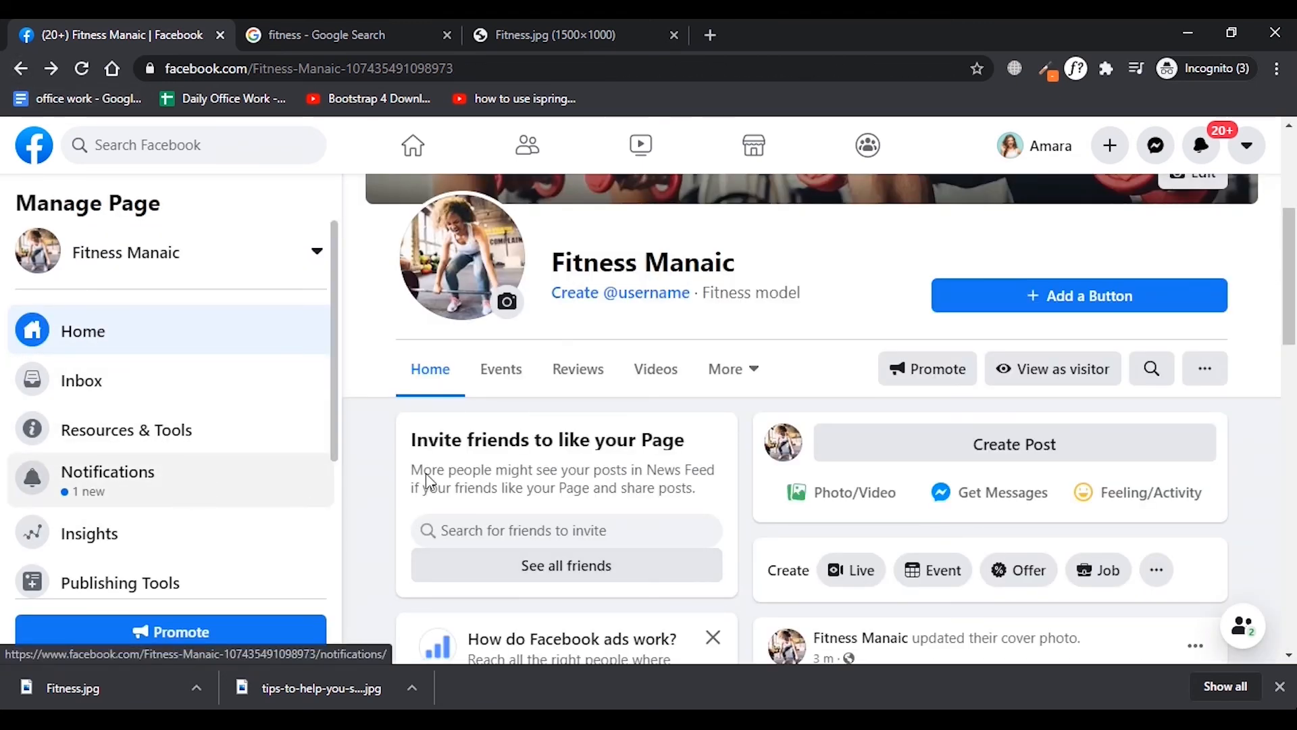
pyautogui.click(635, 308)
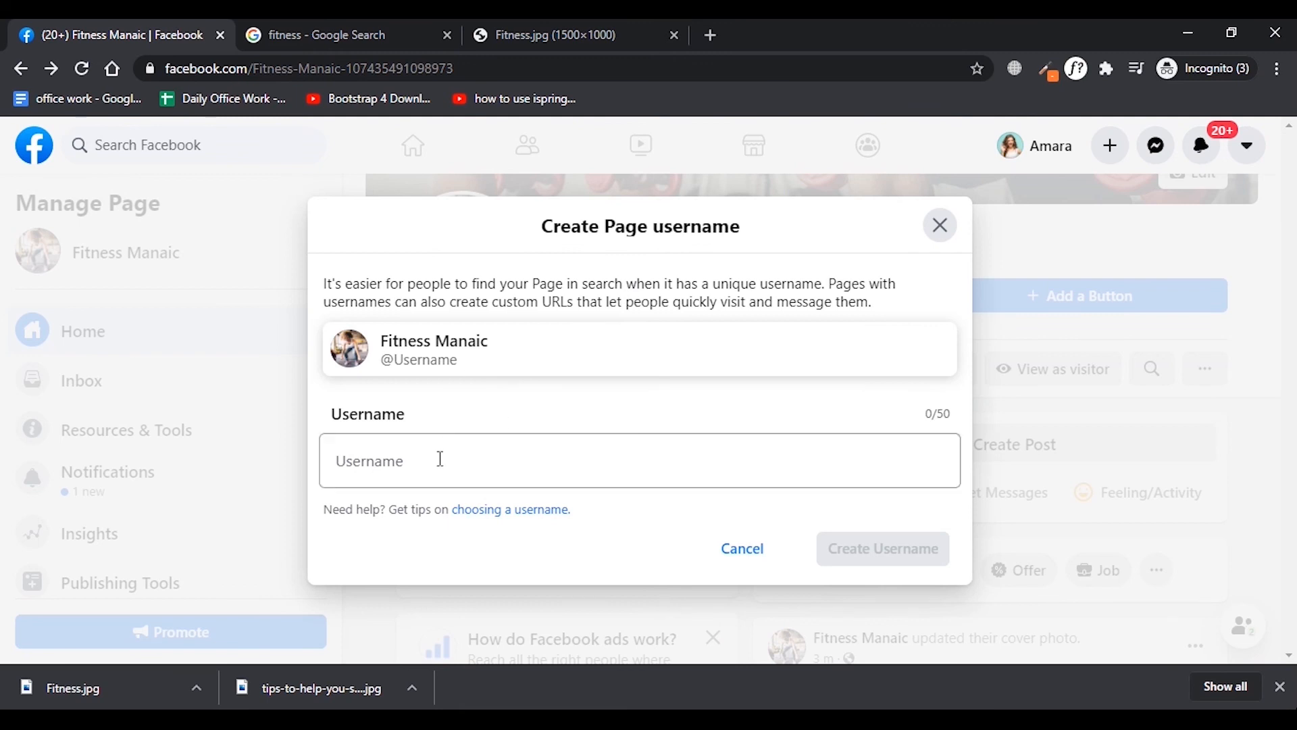
pyautogui.click(439, 465)
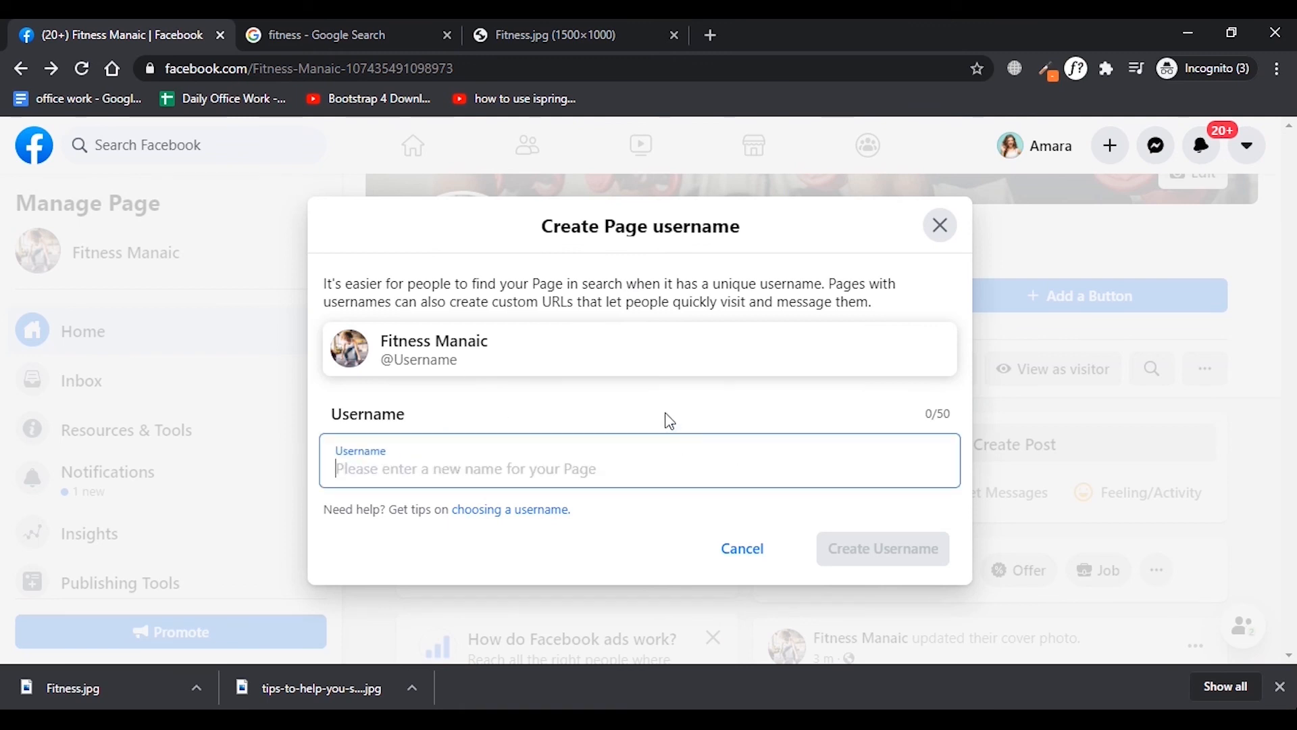
pyautogui.write('fitnessma')
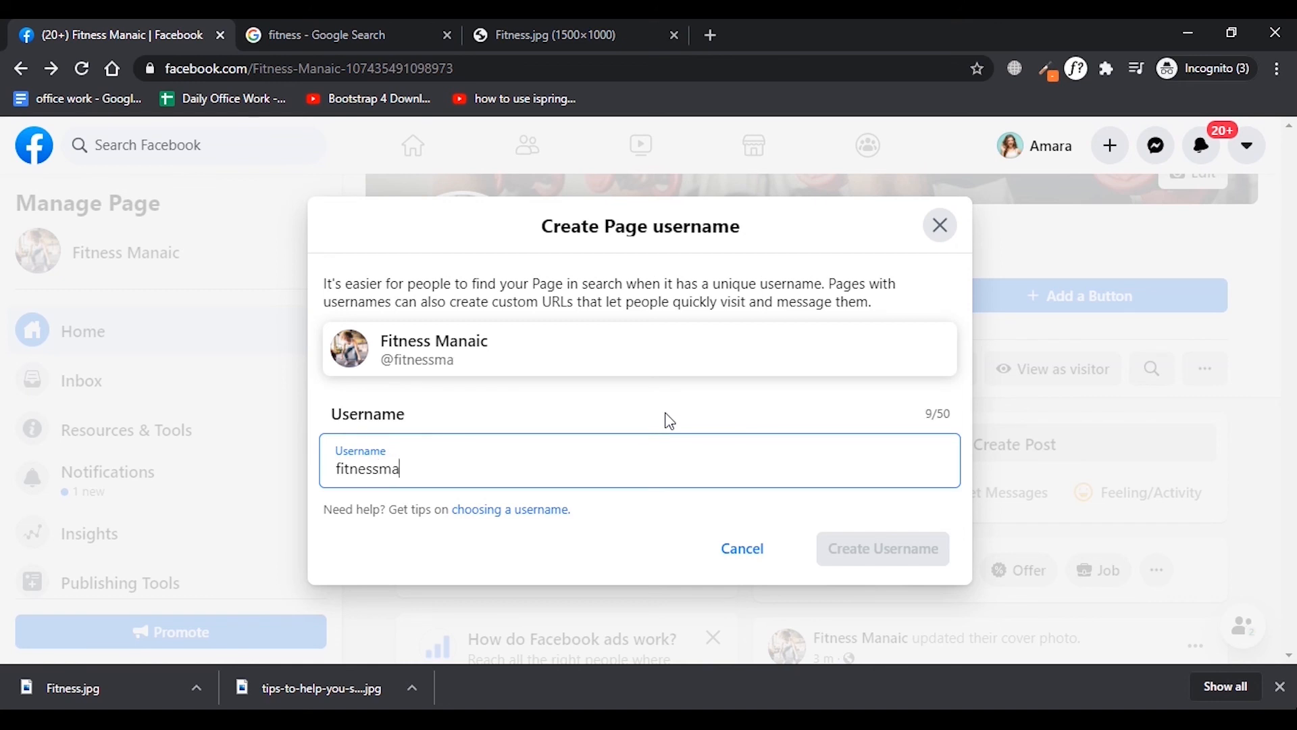
pyautogui.write('naic123')
pyautogui.click(867, 558)
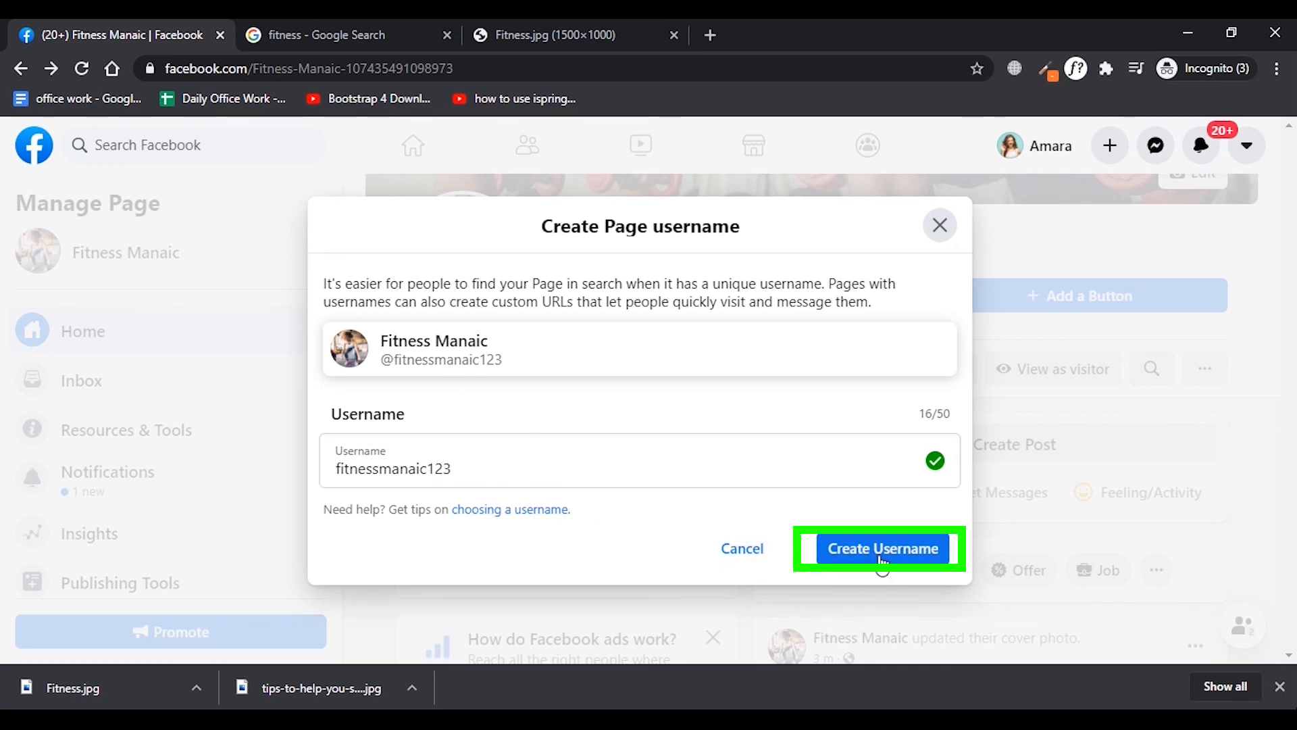
pyautogui.click(945, 557)
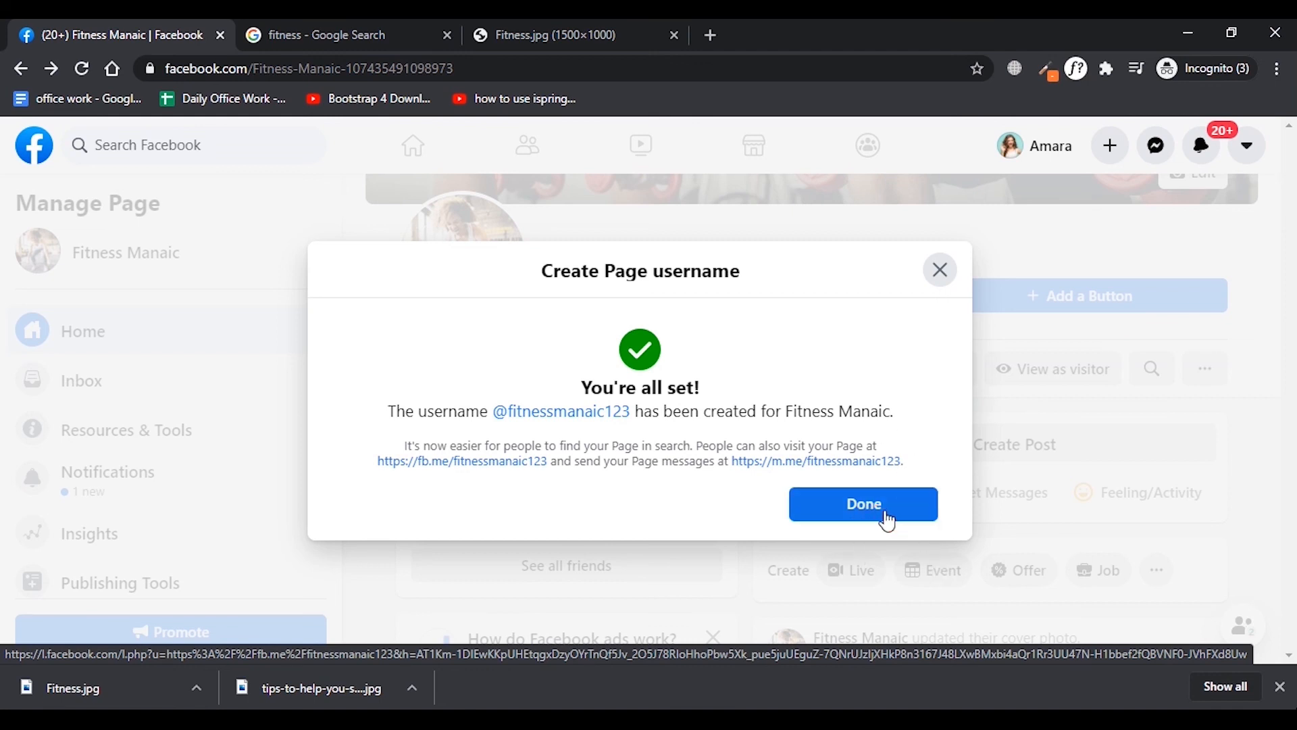
pyautogui.click(864, 506)
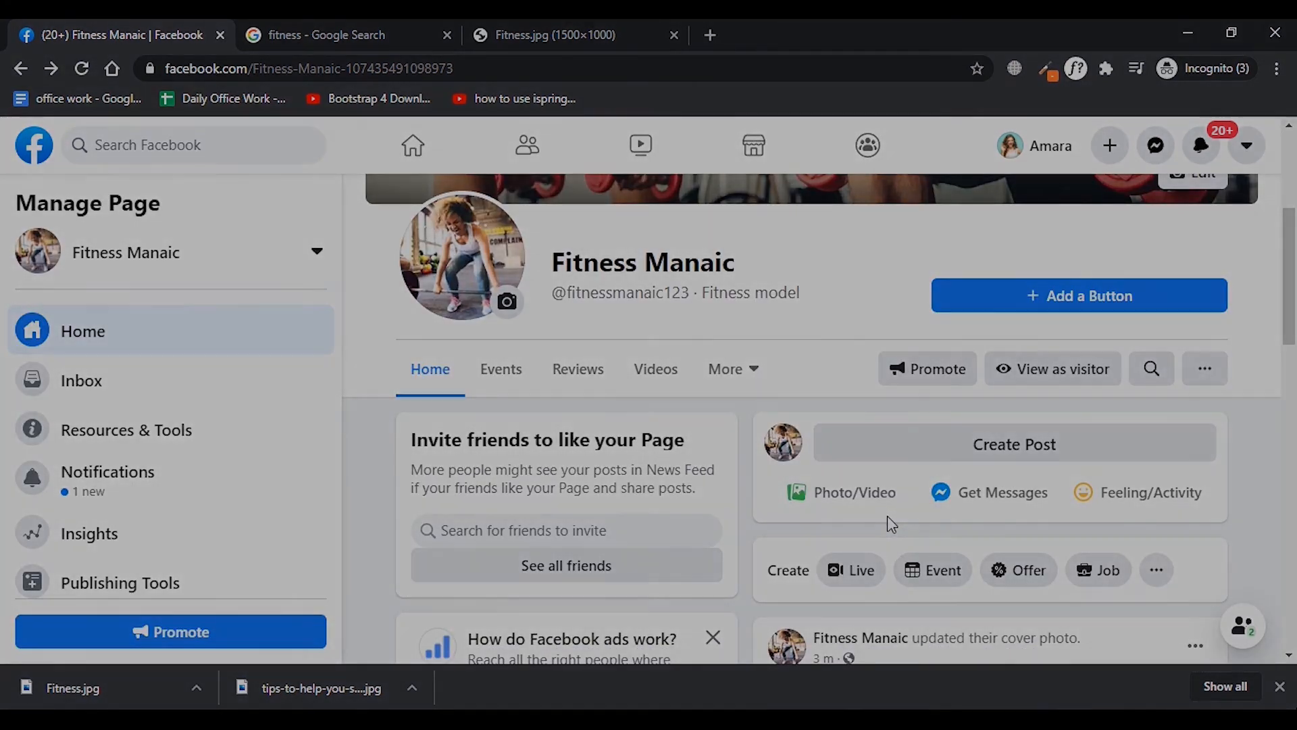